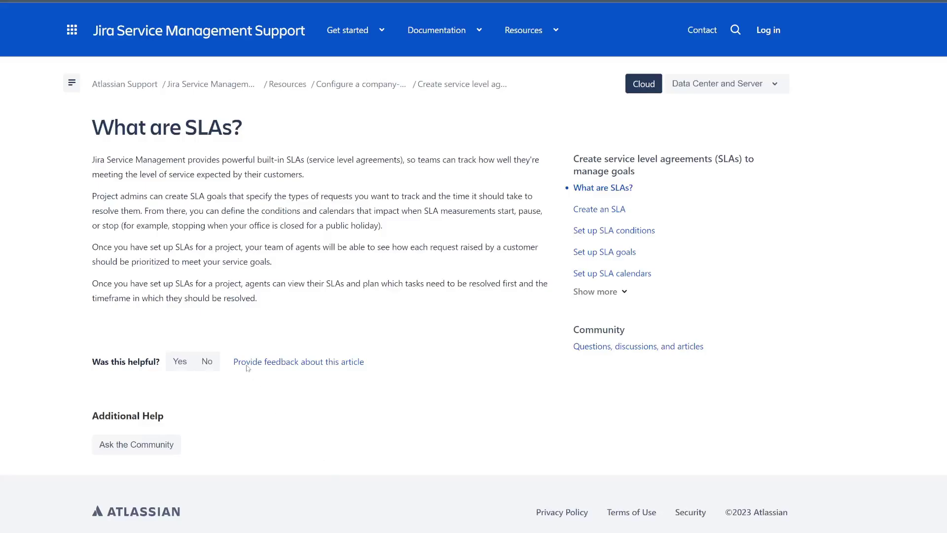
- Highlight the built-in SLA description and the opening of the Create an SLA steps
drag(186, 159, 98, 163)
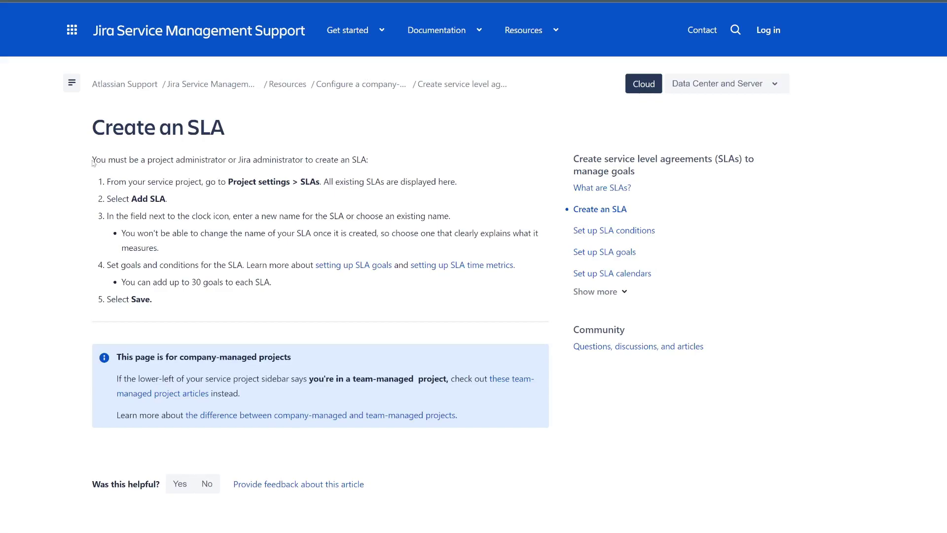
drag(93, 160, 371, 167)
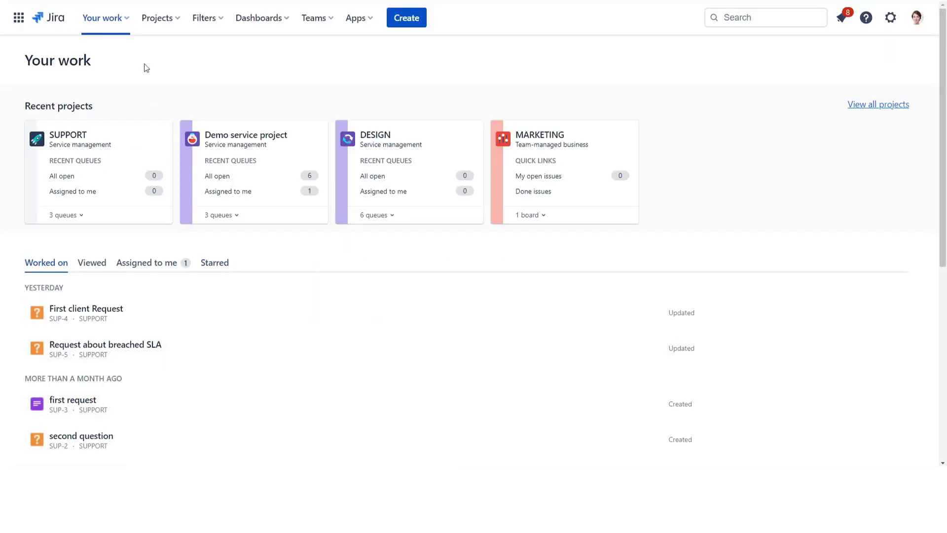
- Go to the SUPPORT project's SLA settings
click(149, 23)
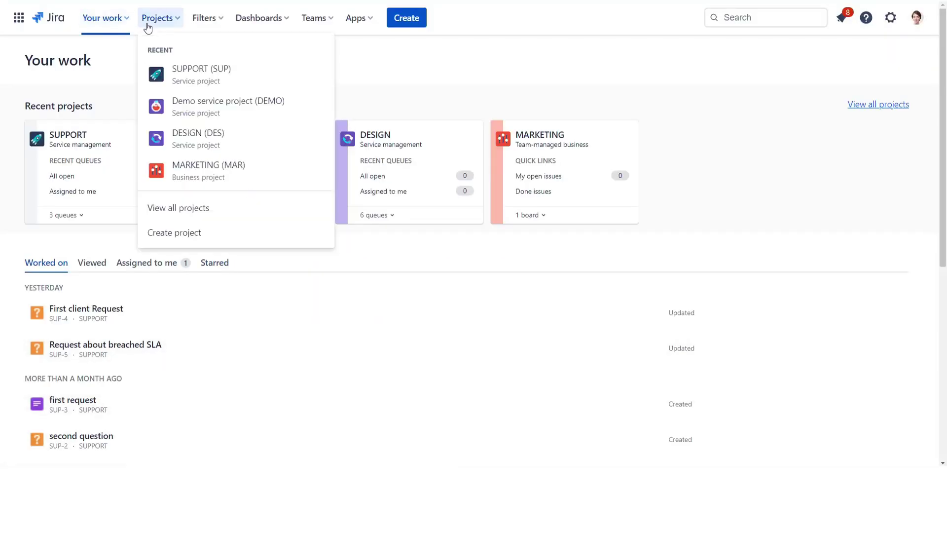
click(167, 83)
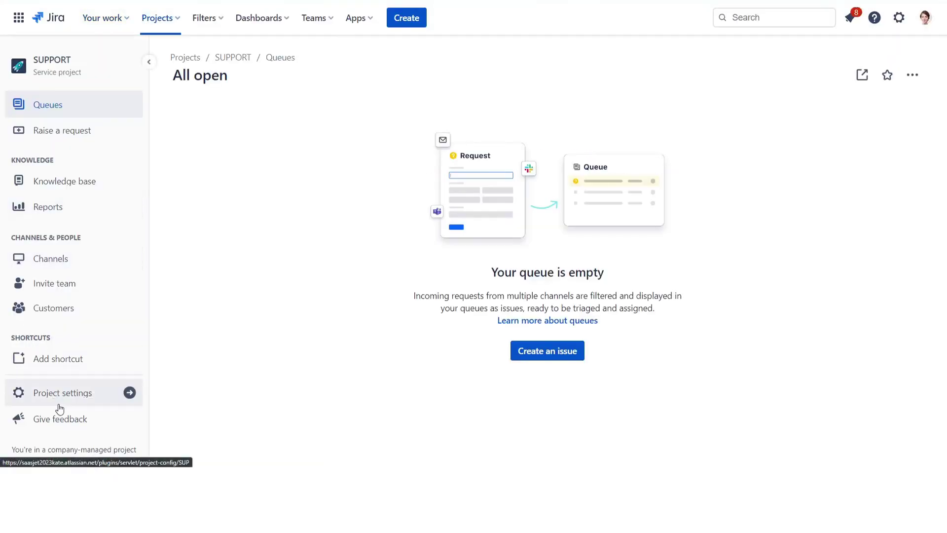
click(58, 402)
scroll(57, 362, down, 5)
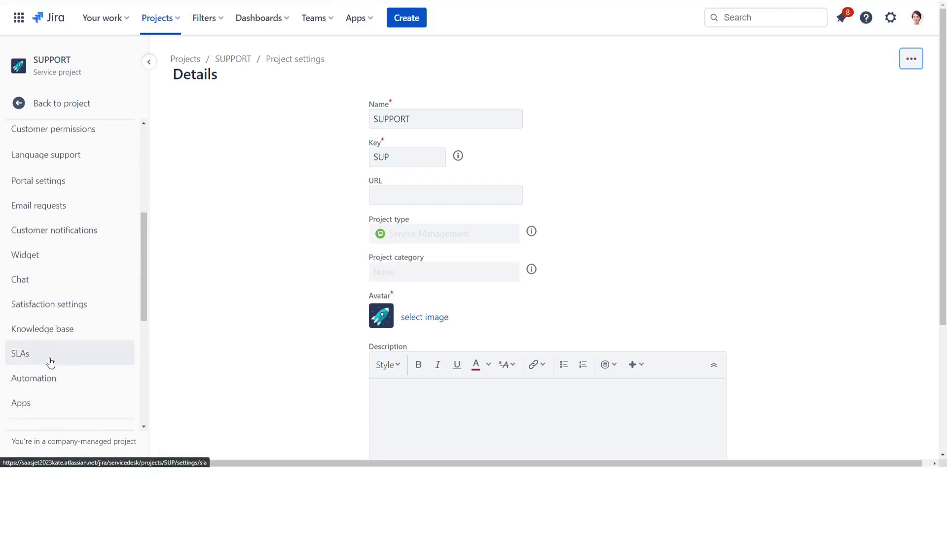
click(51, 361)
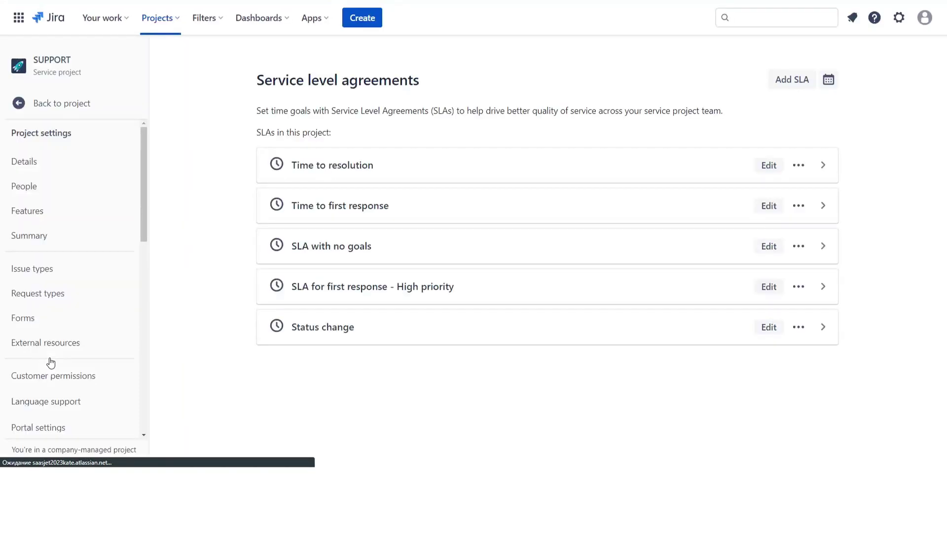
- Edit Time to first response's 6h goal row and its JQL for Public website questions, and save it
click(770, 206)
click(330, 326)
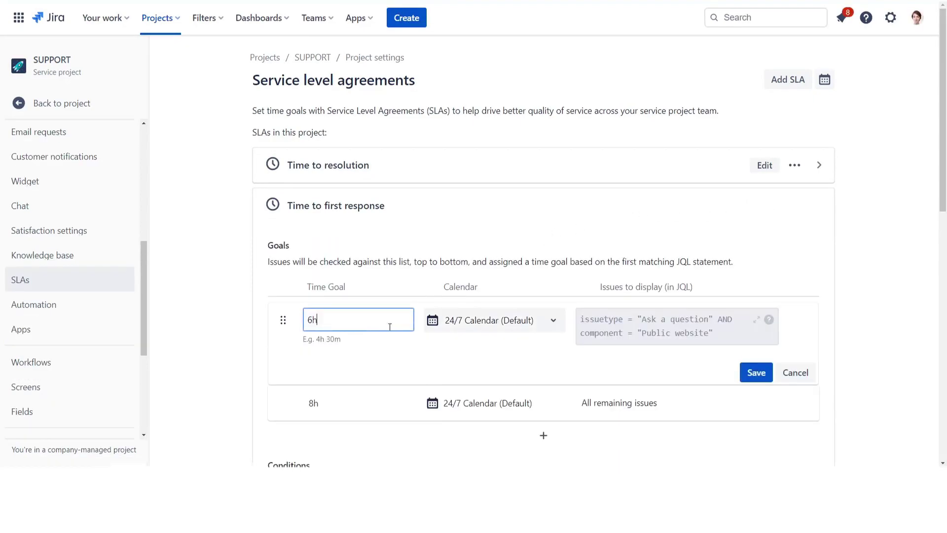
click(725, 332)
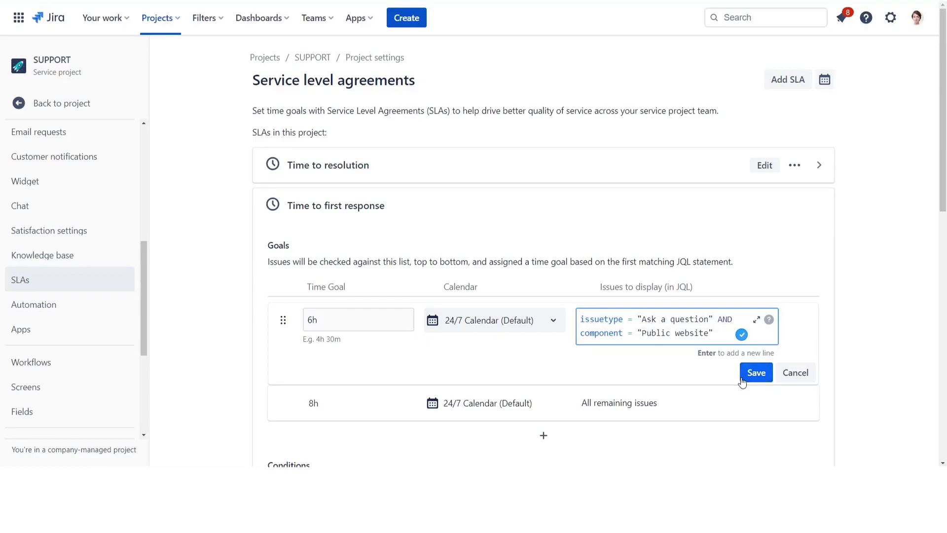
click(756, 372)
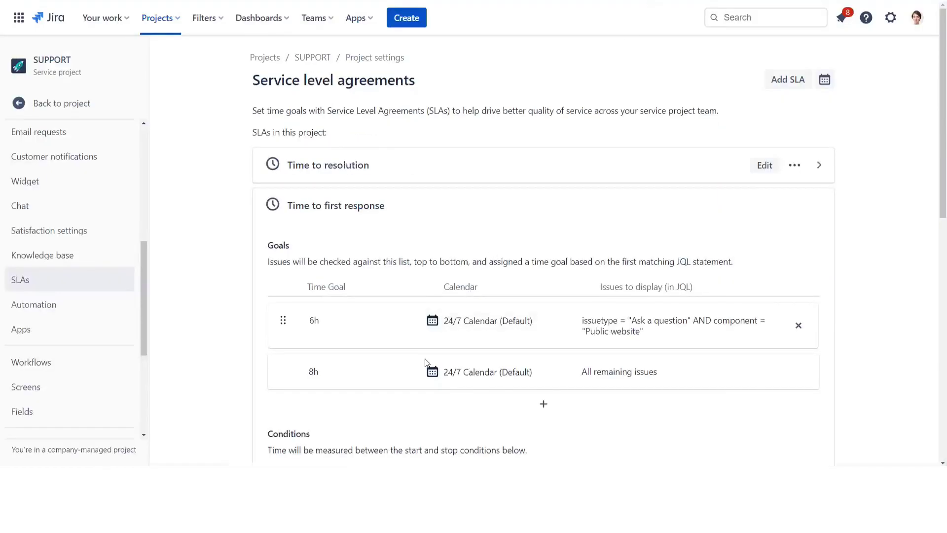
- Keep the Comment: For Customers stop condition, add no pause condition, and save the SLA
scroll(422, 363, down, 3)
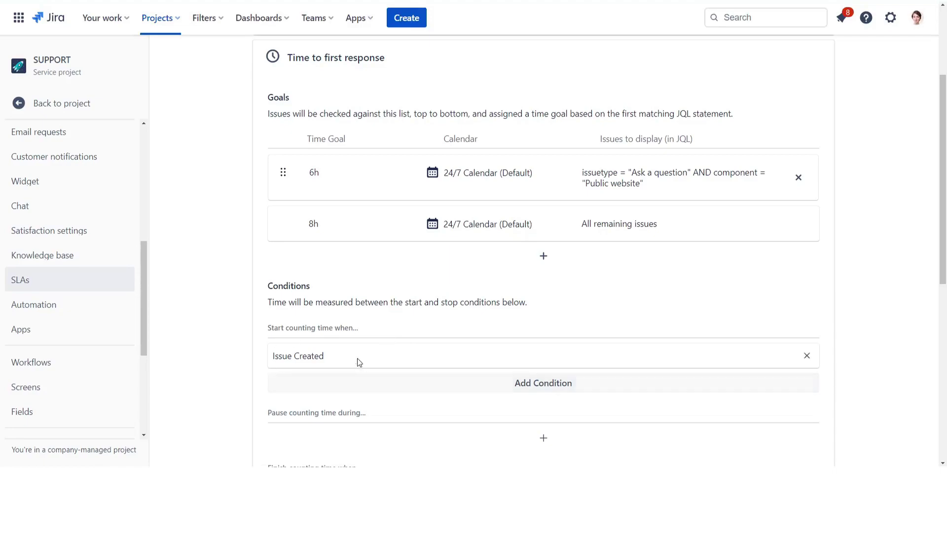
scroll(360, 363, down, 3)
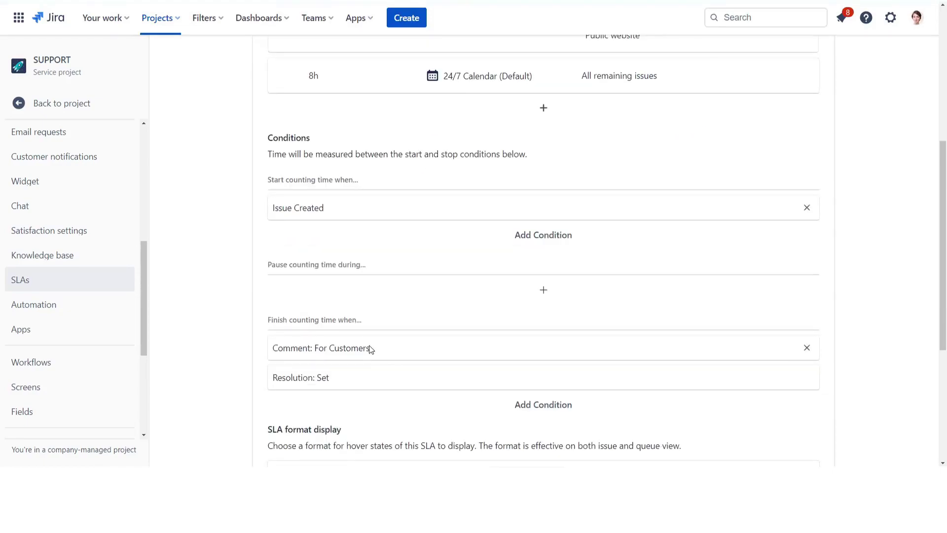
drag(374, 348, 273, 353)
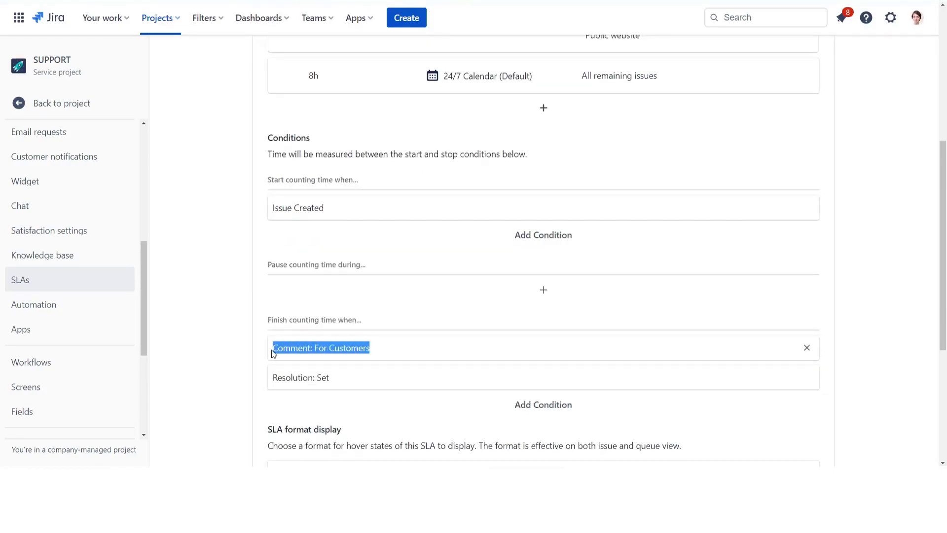
click(384, 292)
scroll(292, 372, down, 2)
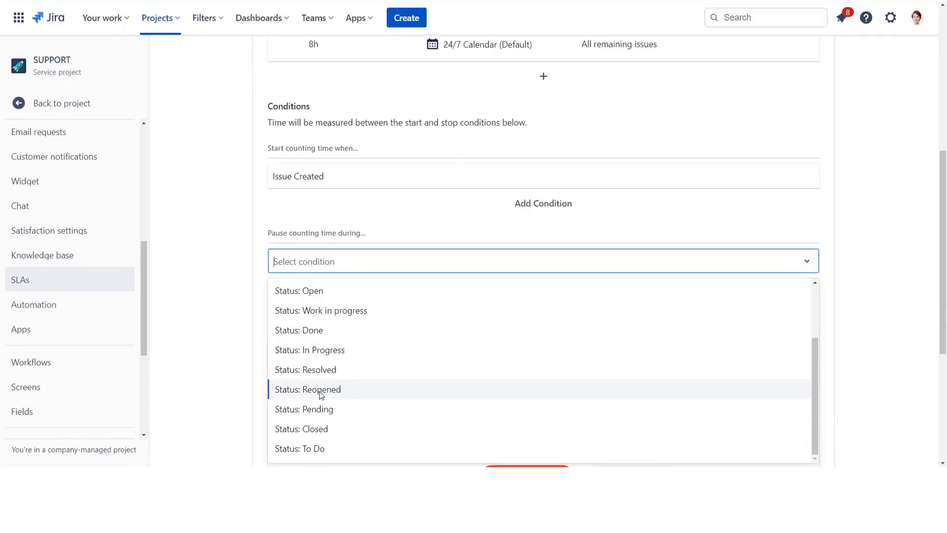
click(230, 346)
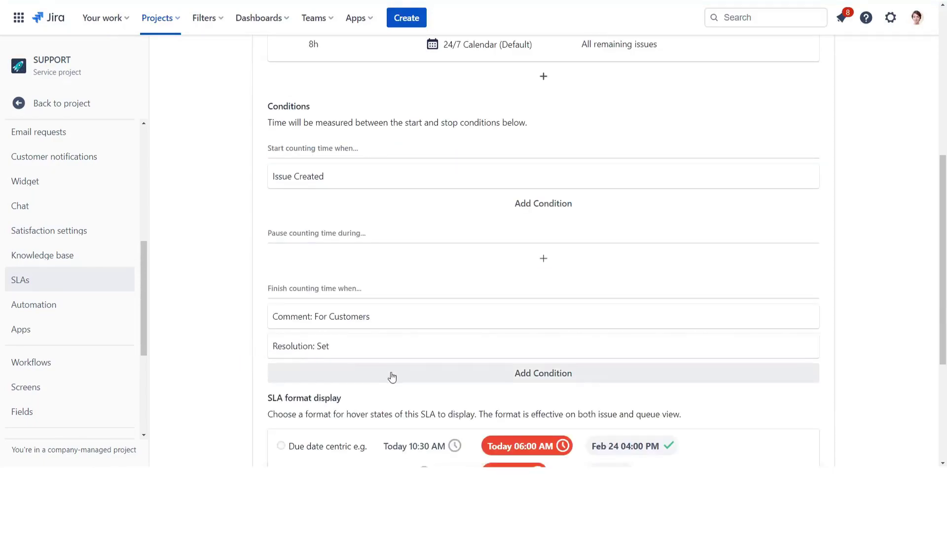
scroll(444, 380, down, 2)
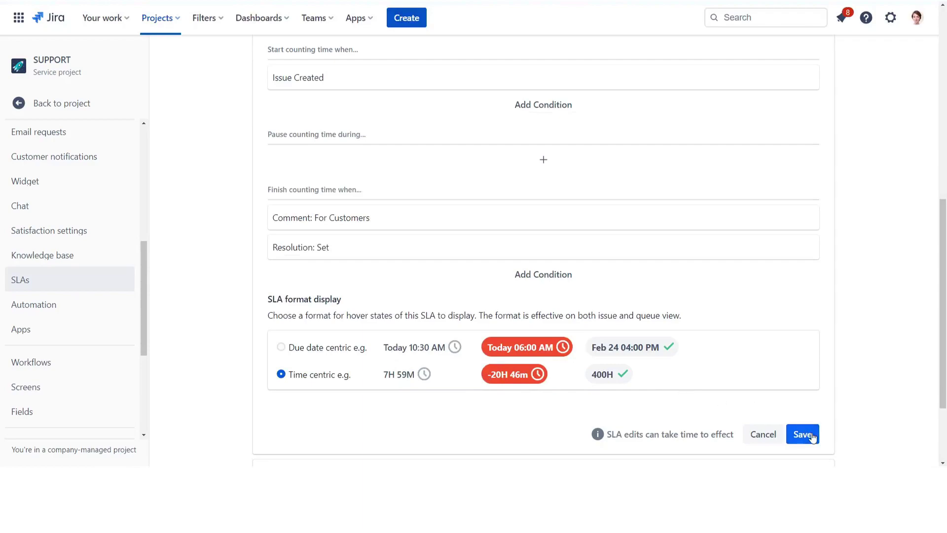
click(791, 430)
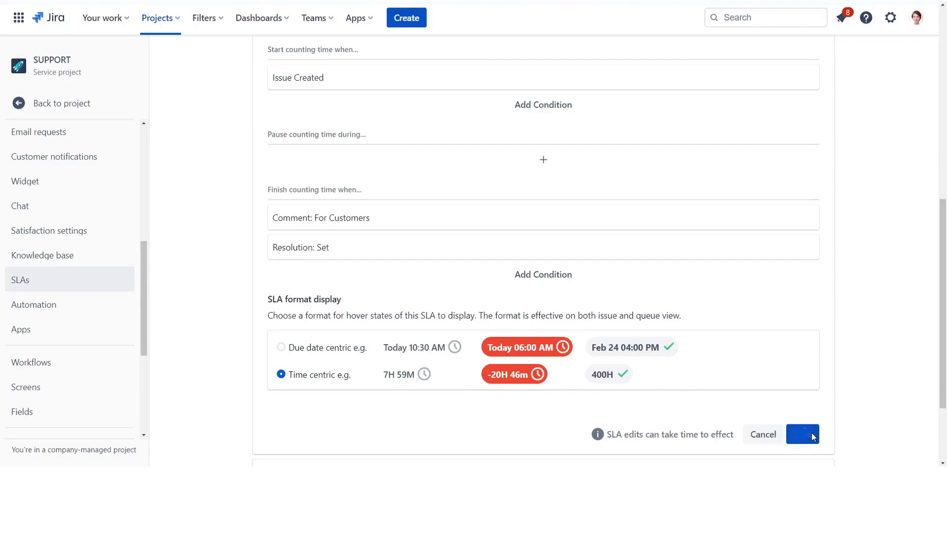
click(36, 306)
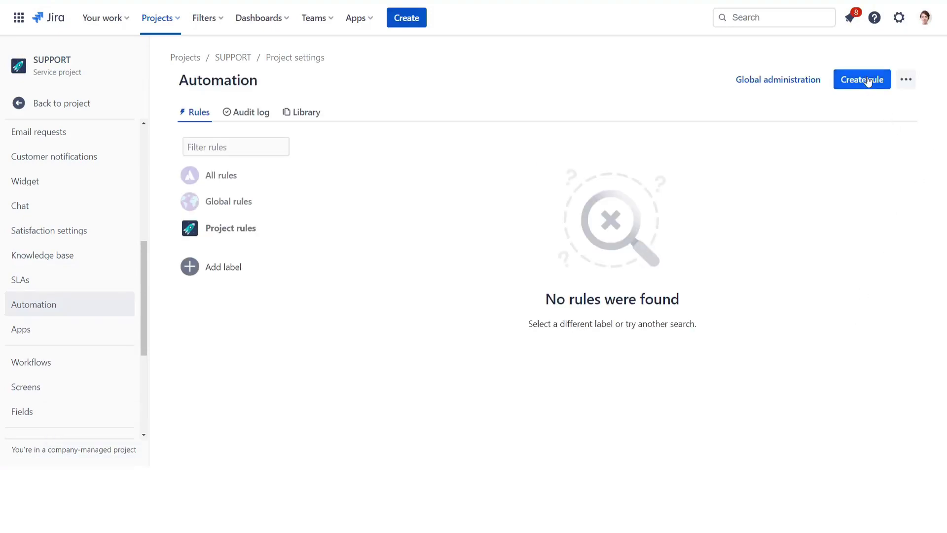
- Create a rule with an SLA threshold trigger: Time to first response will breach in the next 2 hours
click(857, 82)
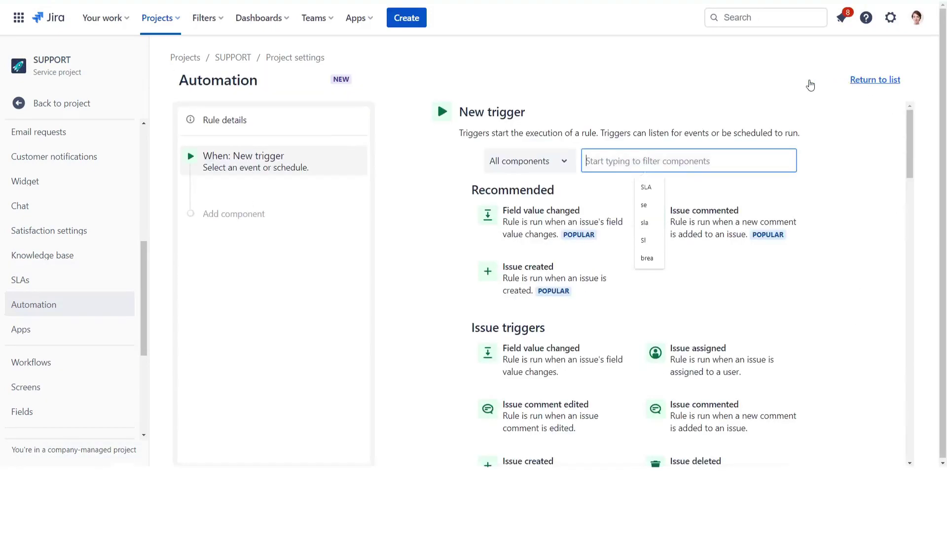
text(SLA)
click(577, 203)
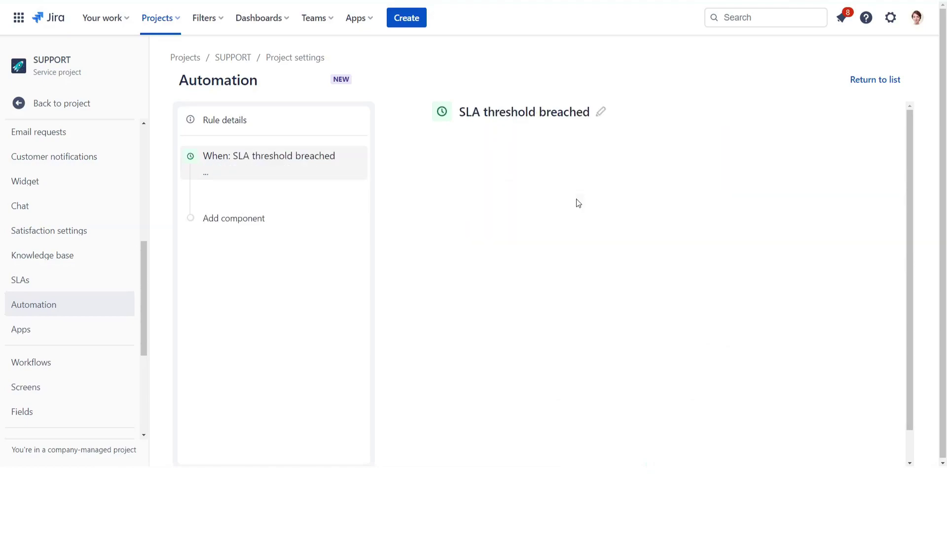
click(563, 217)
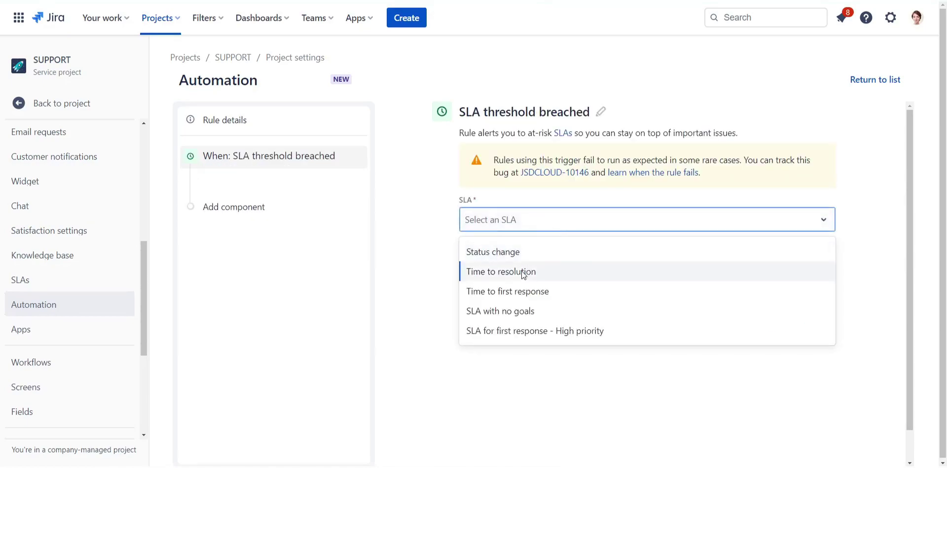
click(520, 294)
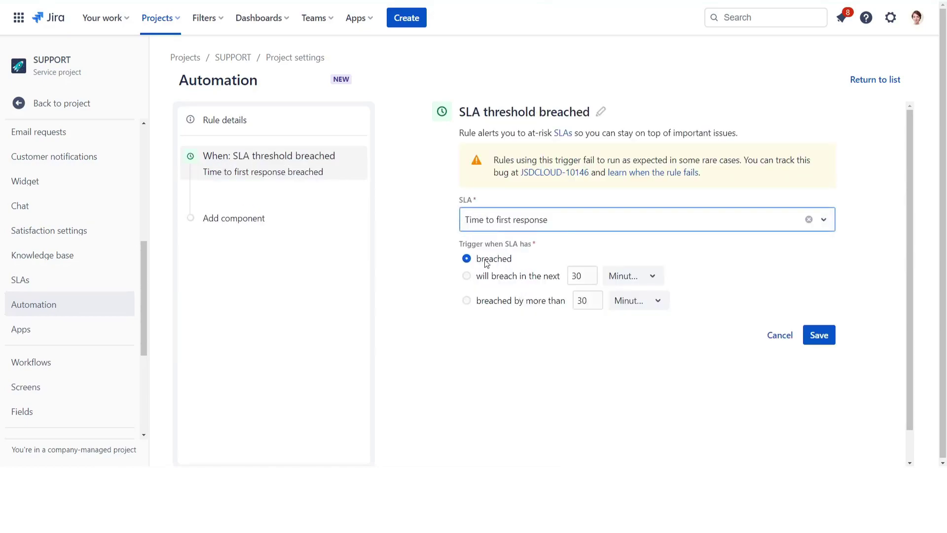
click(467, 276)
drag(589, 276, 569, 274)
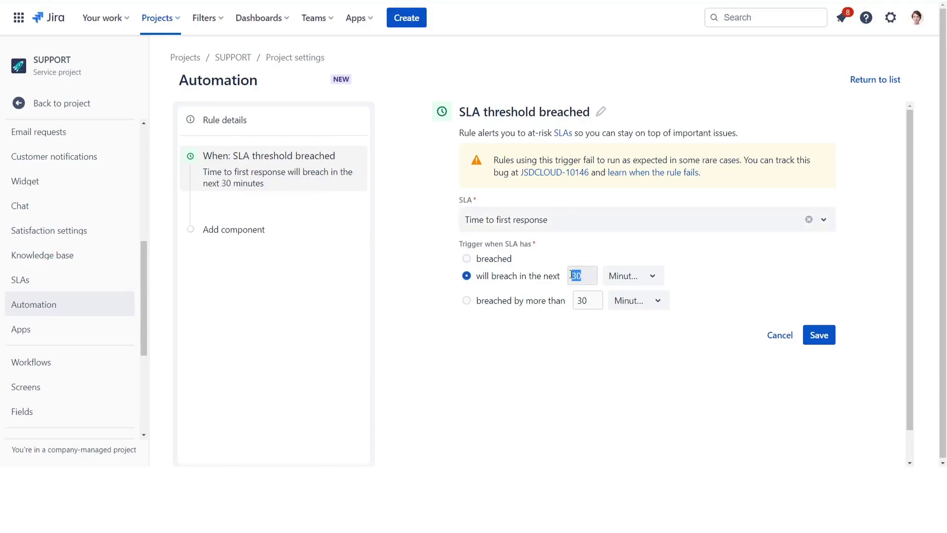
text(2)
click(606, 276)
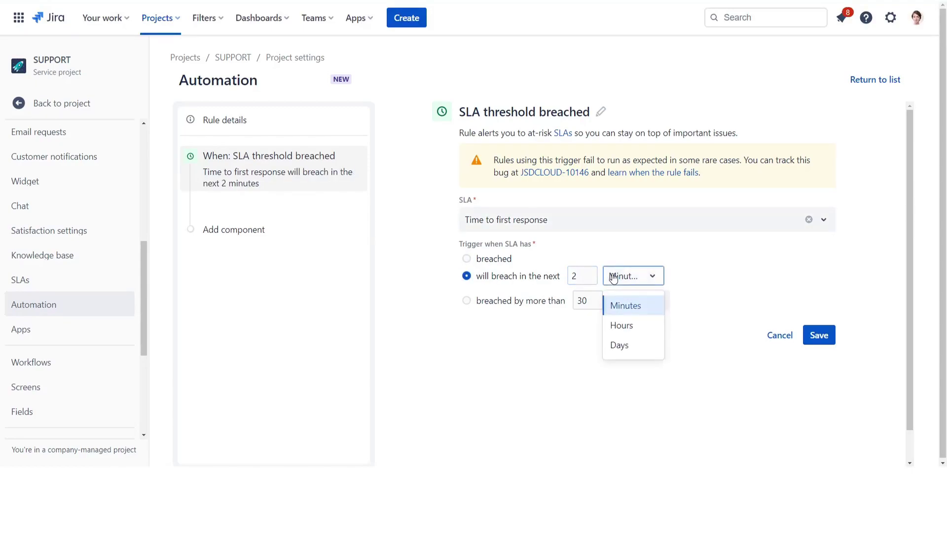
click(625, 324)
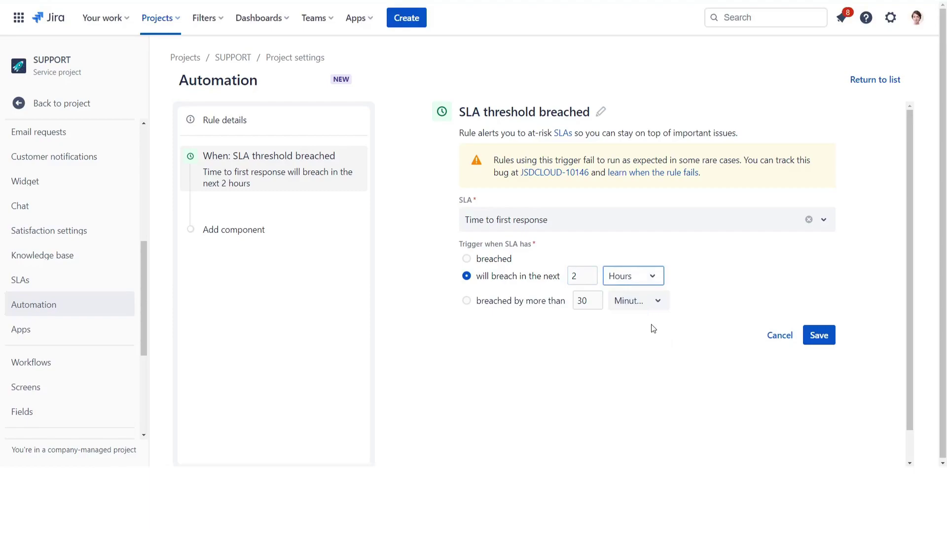
click(822, 337)
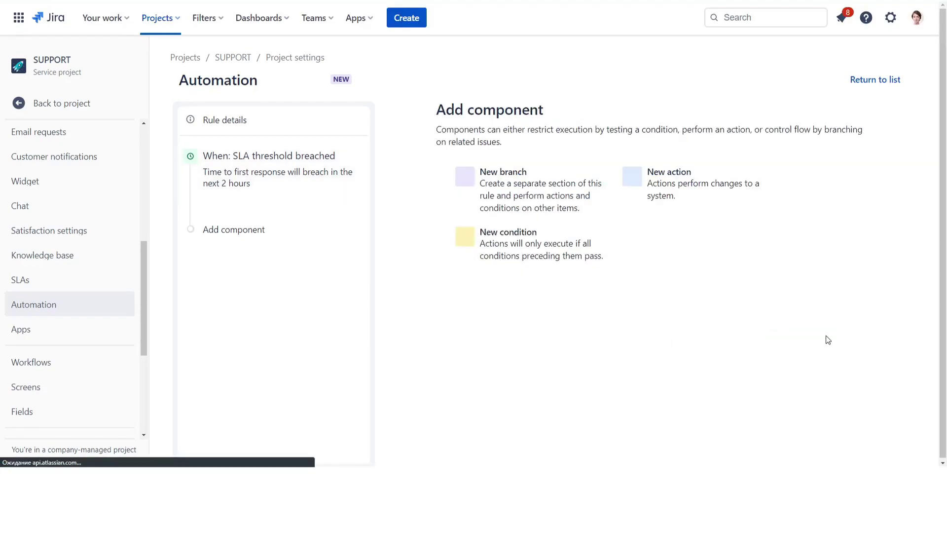
- Add a Send email action to the assignee with the pasted breach-warning subject and body
click(713, 178)
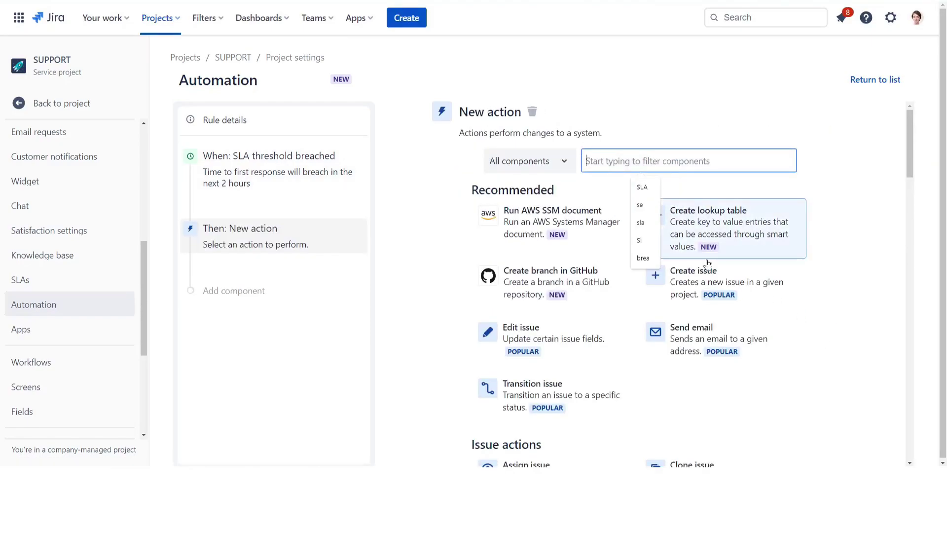
click(680, 351)
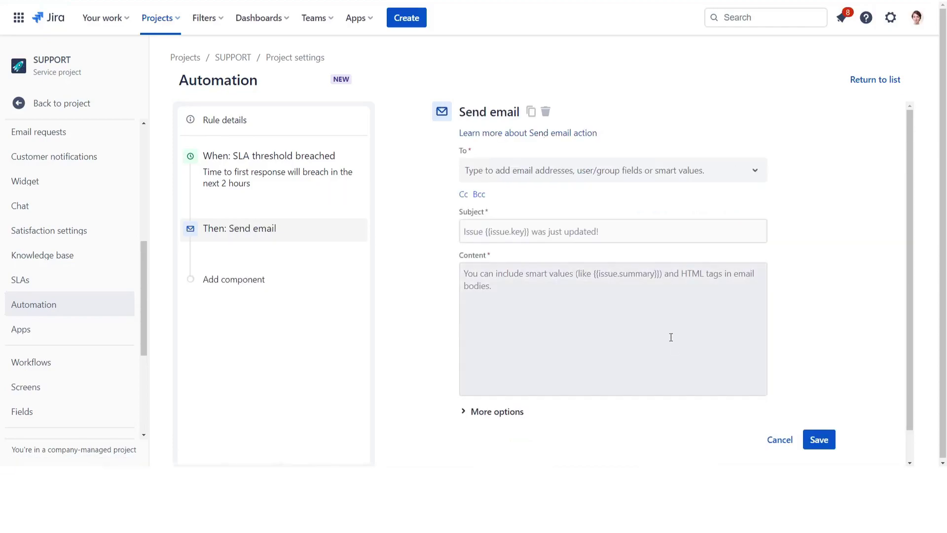
click(498, 168)
click(496, 294)
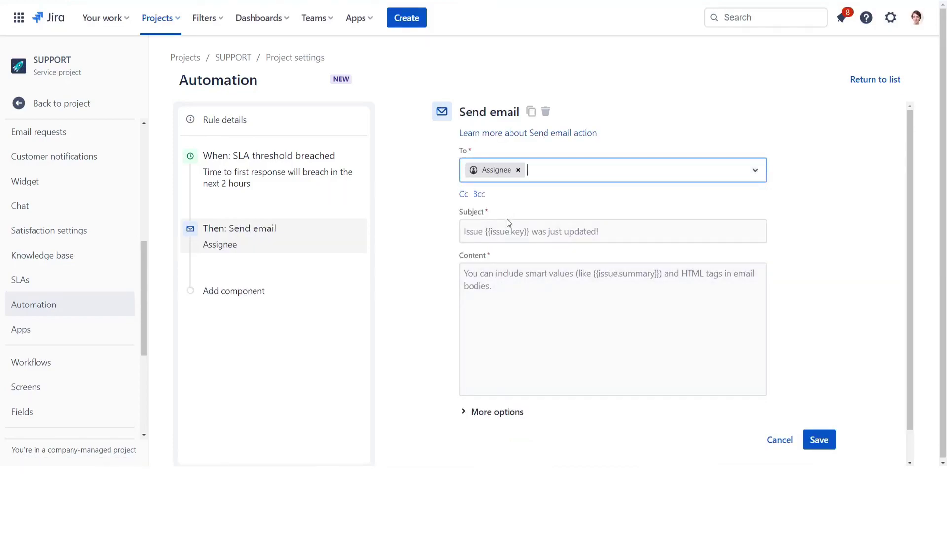
click(507, 220)
text({{issue.summary}} is about to breach "Time To First Response" SLA in 2 hour)
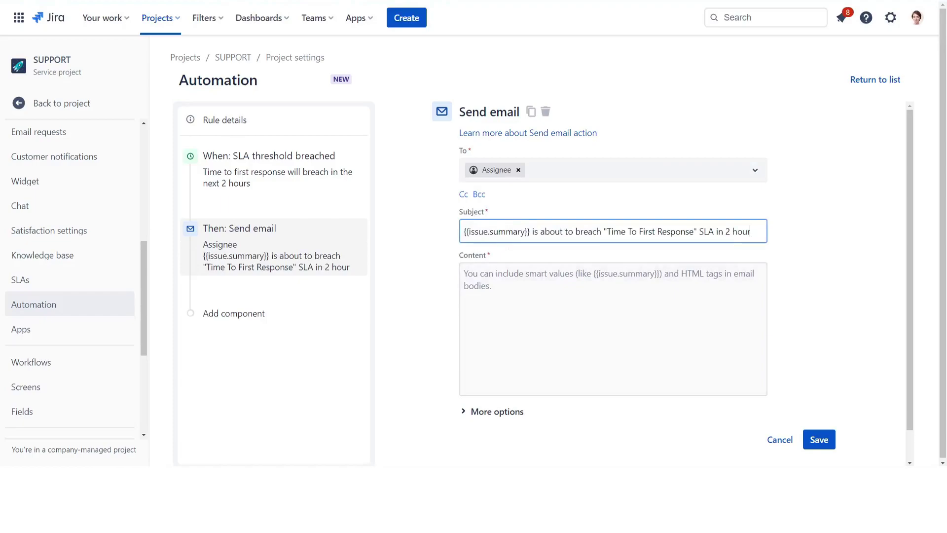
click(585, 387)
text(Hi {{assignee.displayName}},  {{issue.summary}} will breach "Time To First Response" SLA in 2 hour. You should respond or reassign it as soon as possible.  Summary:  - Key: {{issue.key}} - Summary: {{issue.summary}} - Link: <a href="{{issue.url}}">{{issue.url}}</a>)
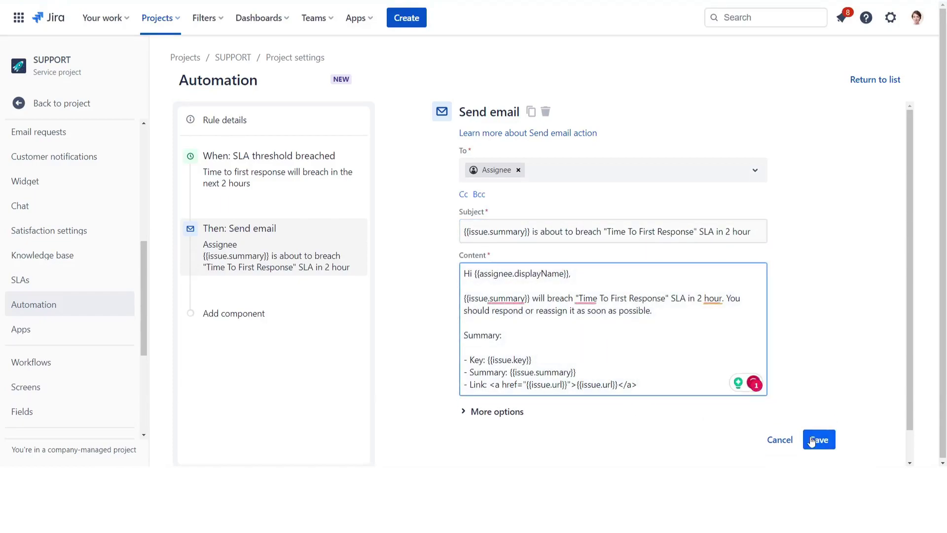
click(815, 446)
- Name the rule 'SLA is about to Breach - Notification' and turn it on
click(752, 171)
text(SLA is about to Breach - Notification)
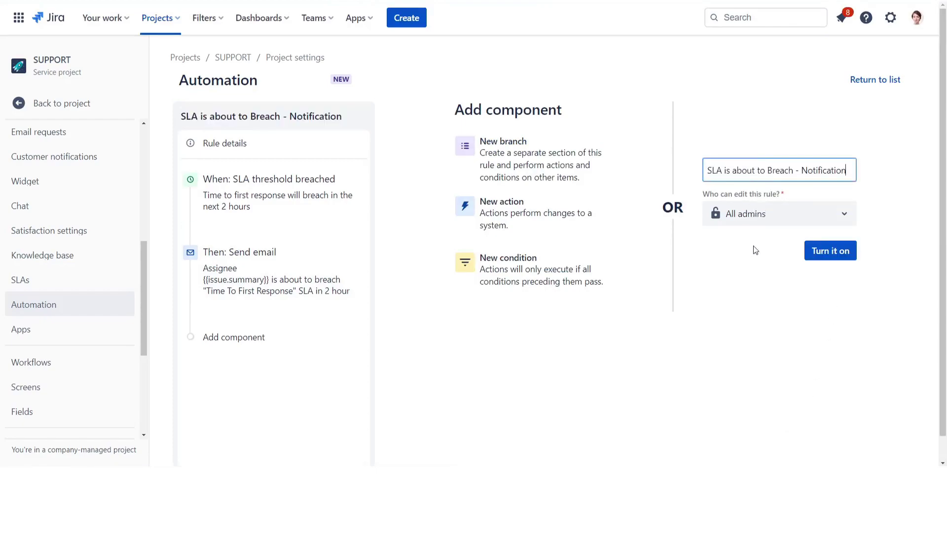
click(839, 251)
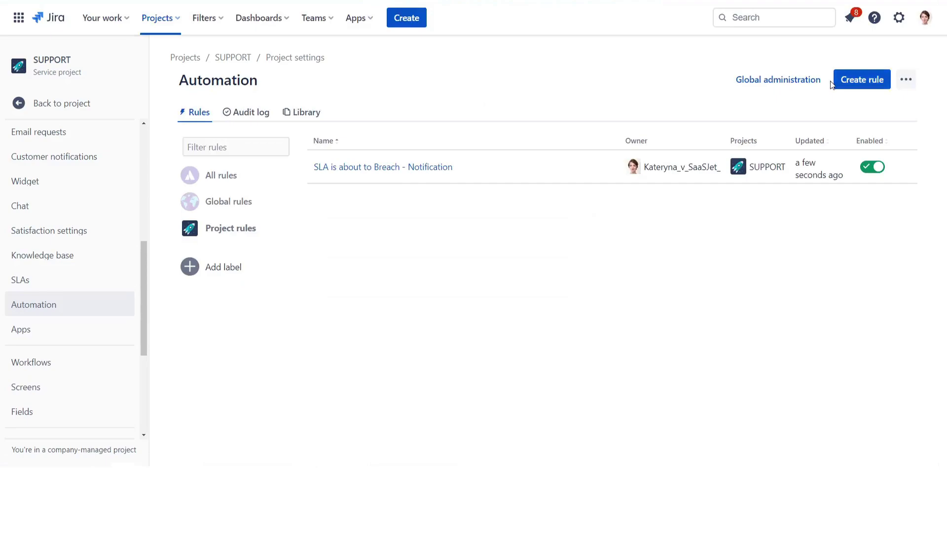
- Copy the rule as 'SLA Breached - Notification' and set its trigger to fire when breached
click(906, 168)
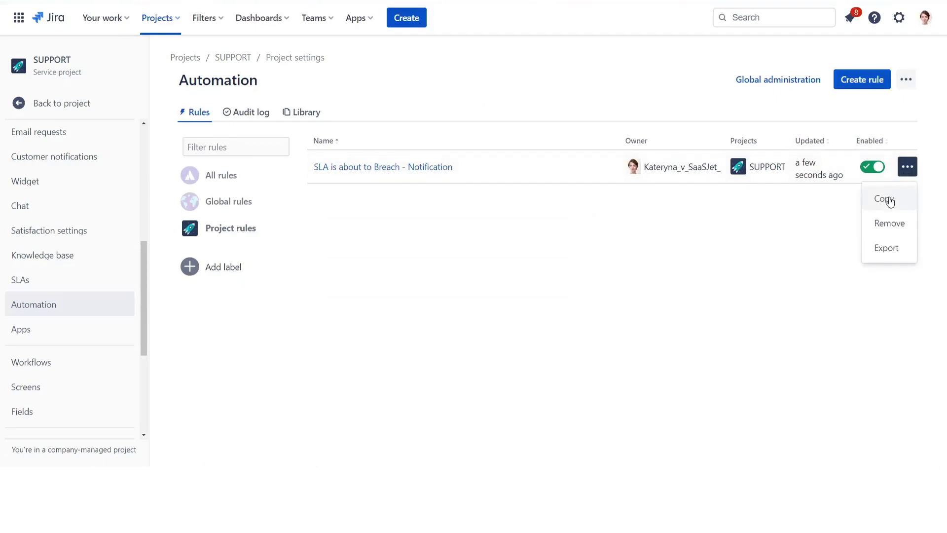
click(887, 201)
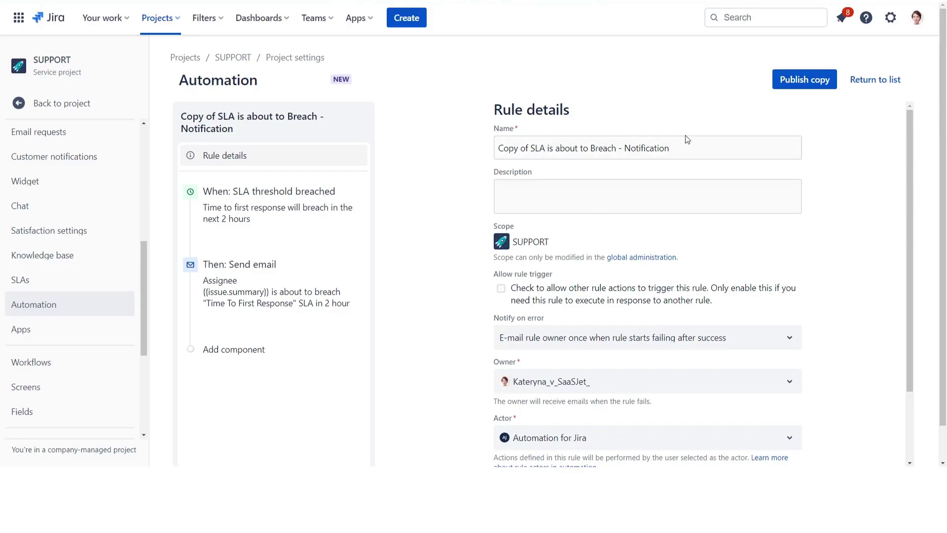
drag(685, 138, 472, 155)
click(671, 148)
drag(670, 148, 460, 156)
text(SLA Breached - Notification)
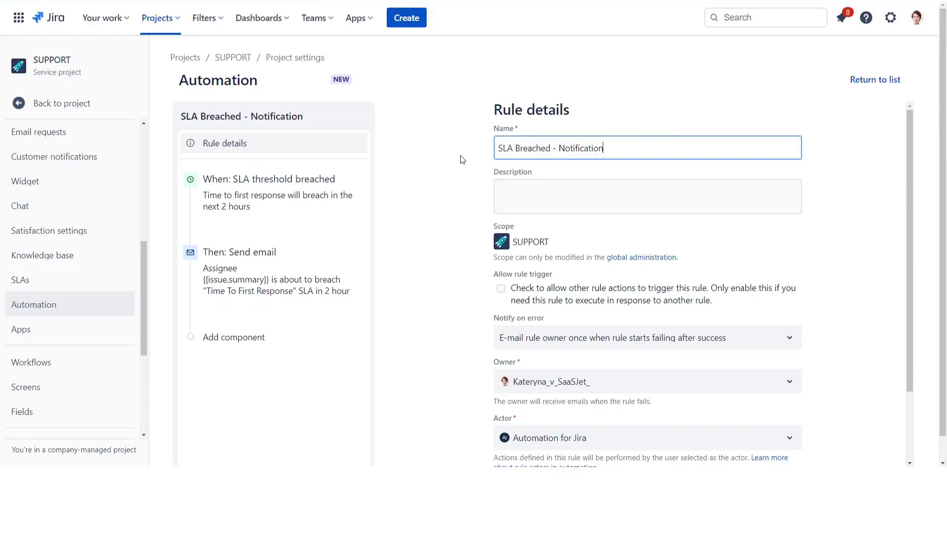
click(273, 192)
click(479, 259)
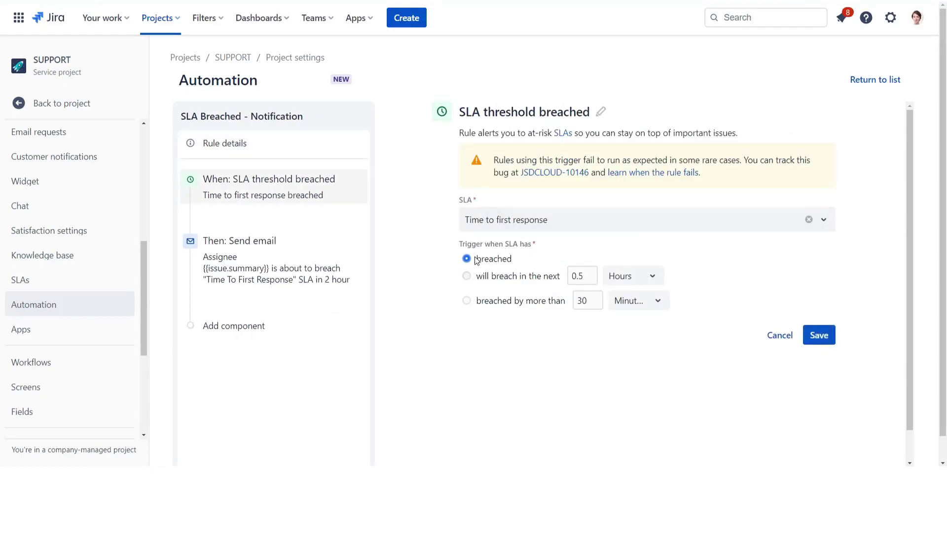
click(819, 334)
- Replace the Send email action with a Send Slack message carrying the pasted template, and publish
click(316, 260)
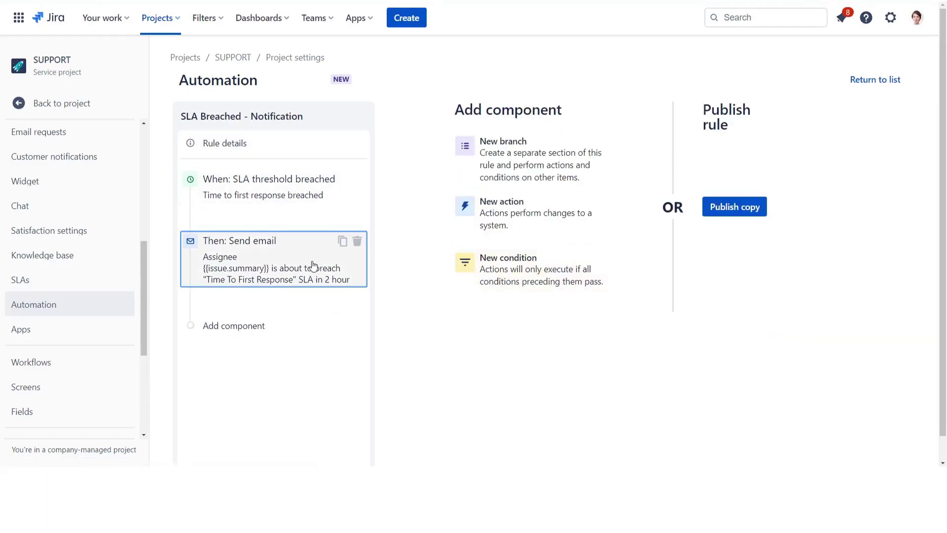
click(357, 241)
click(237, 245)
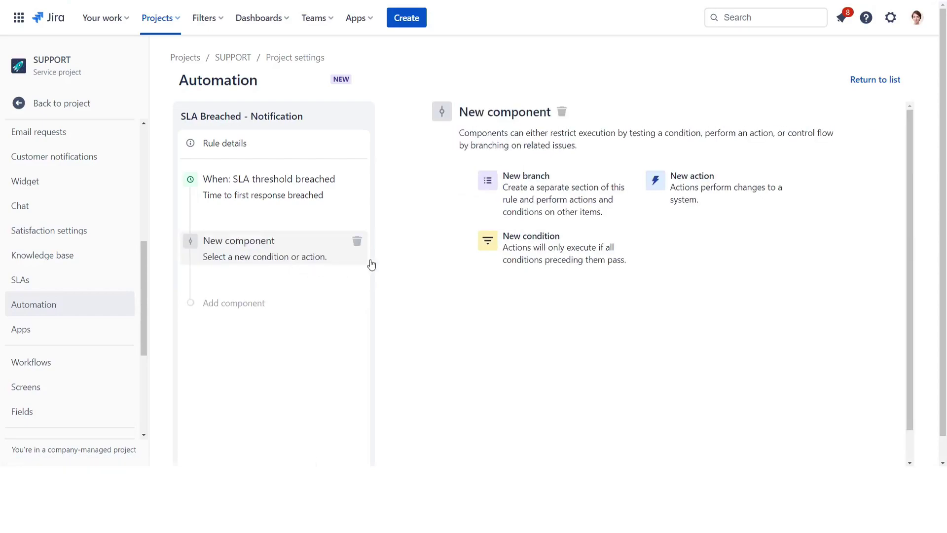
click(656, 183)
text(SLA)
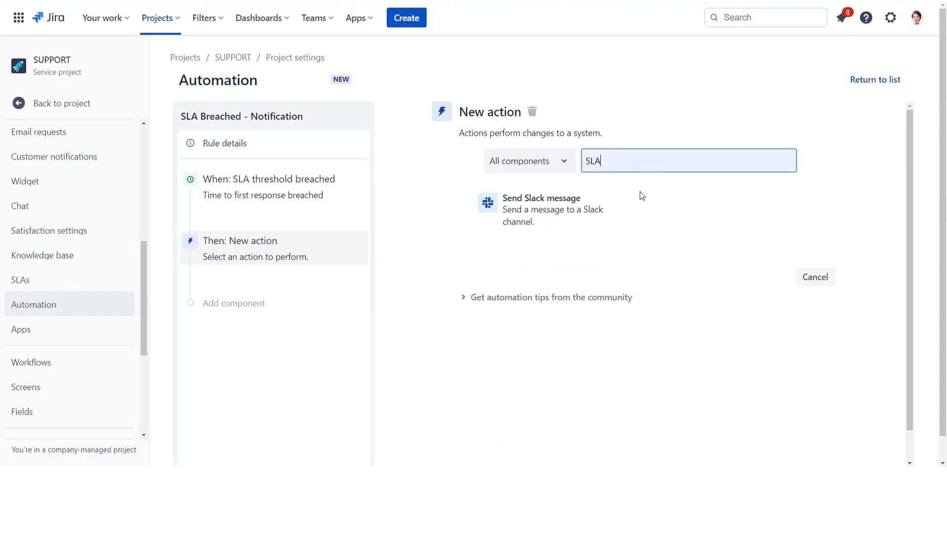
click(570, 207)
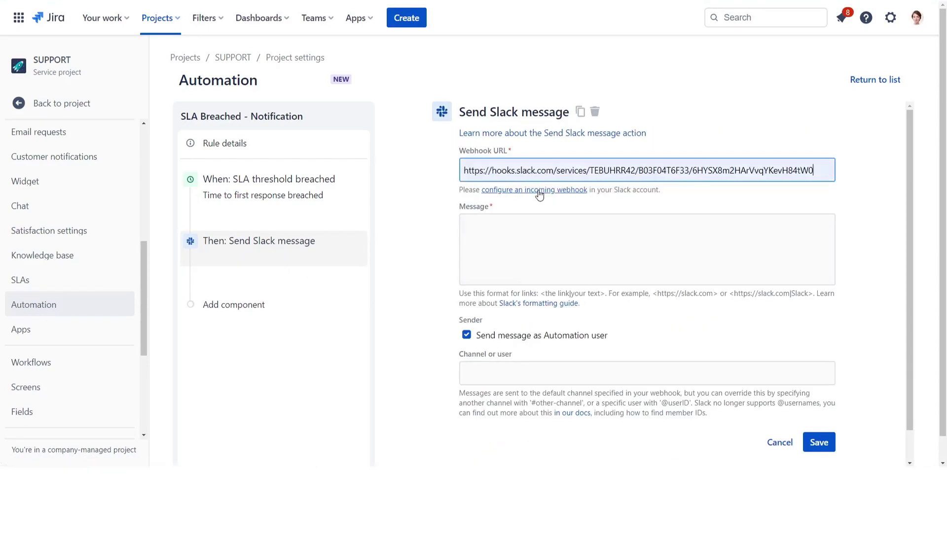
click(517, 261)
key(ctrl+v)
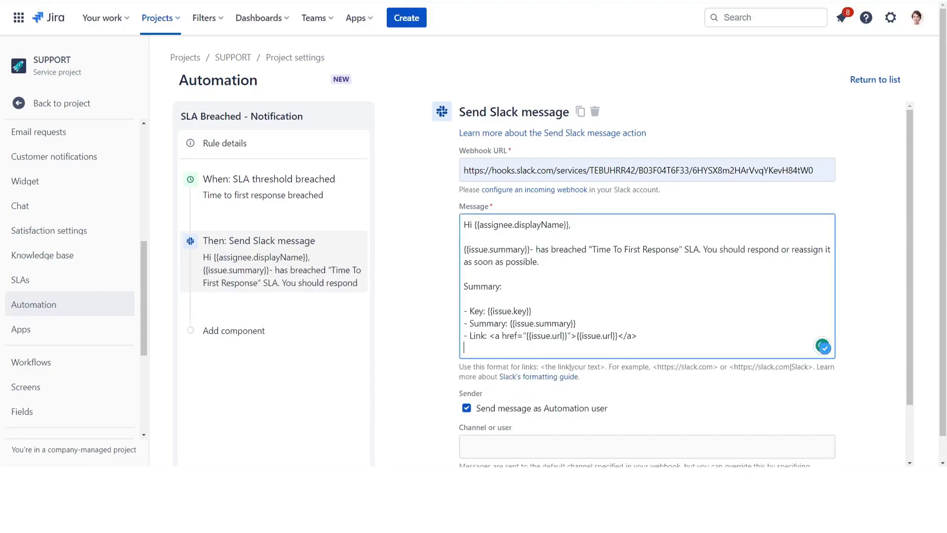
scroll(802, 379, down, 2)
click(818, 446)
click(736, 208)
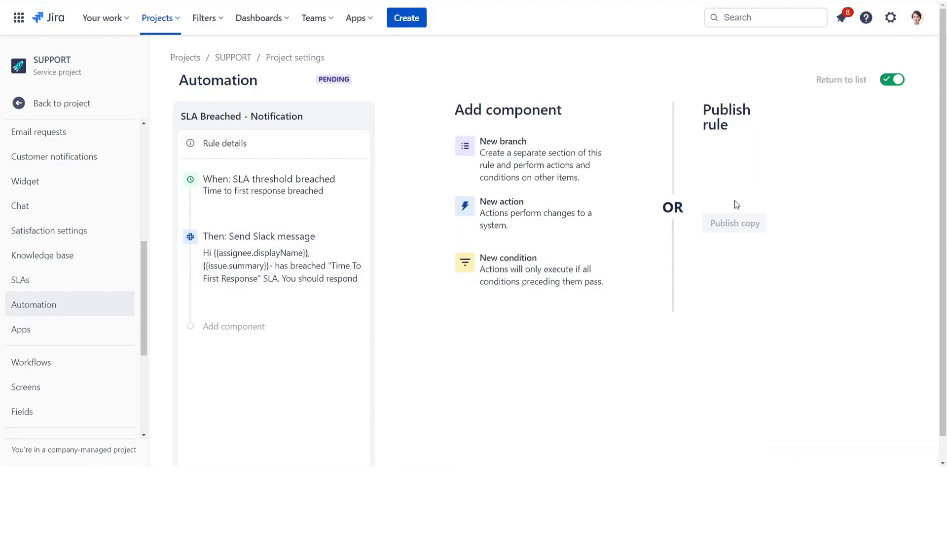
- Copy 'SLA Breached - Notification' and rename the copy 'SLA Breached Reminder - Notification'
click(820, 83)
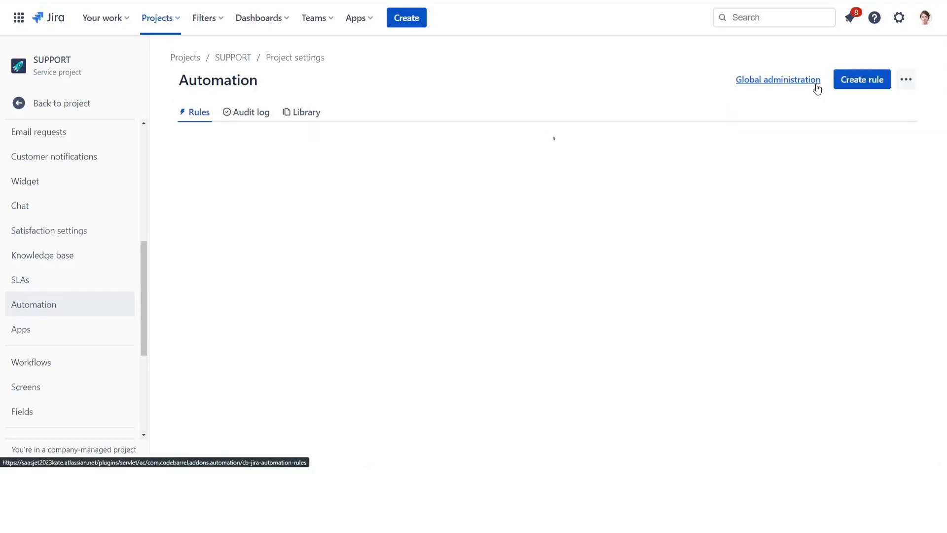
click(906, 165)
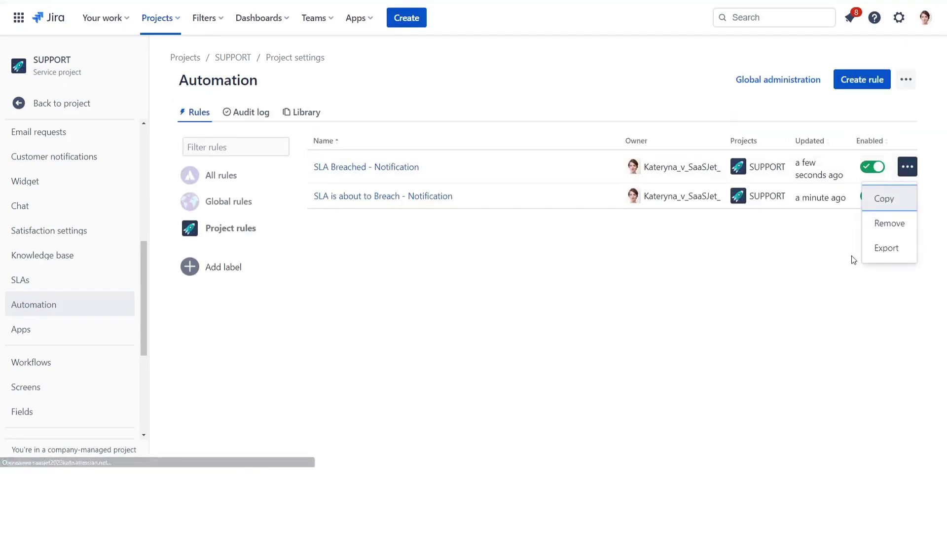
click(880, 196)
click(545, 148)
key(ctrl+a)
key(ctrl+v)
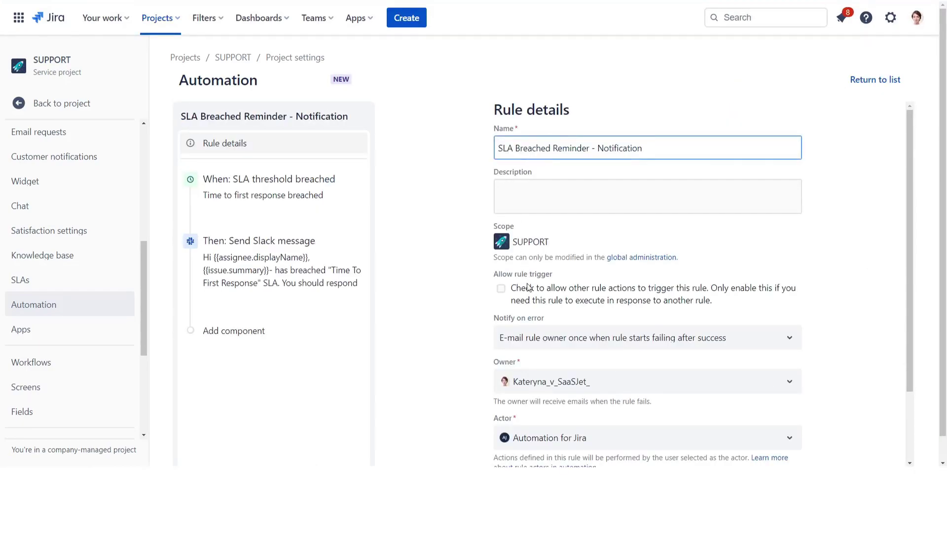
- Set the copy's trigger to Time to first response breached by more than 1 hour
scroll(553, 332, down, 1)
click(251, 197)
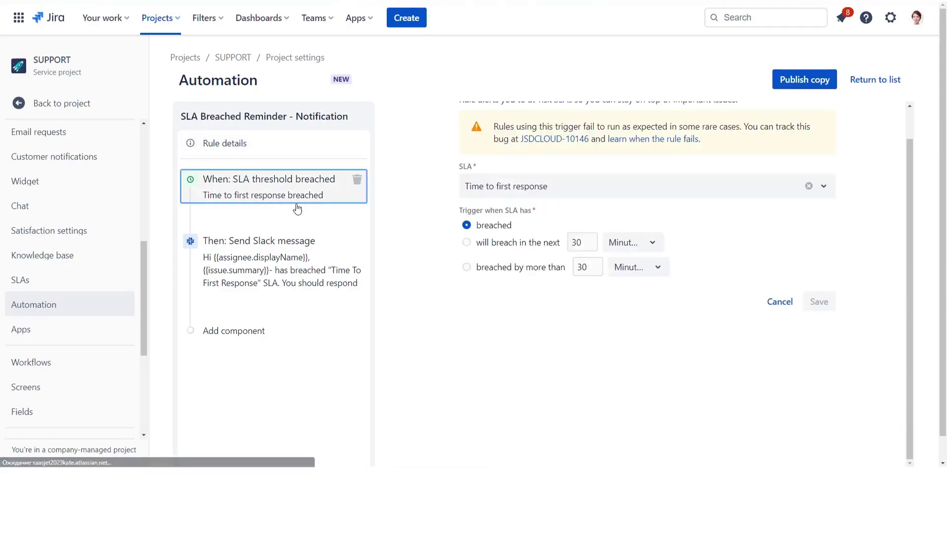
click(466, 266)
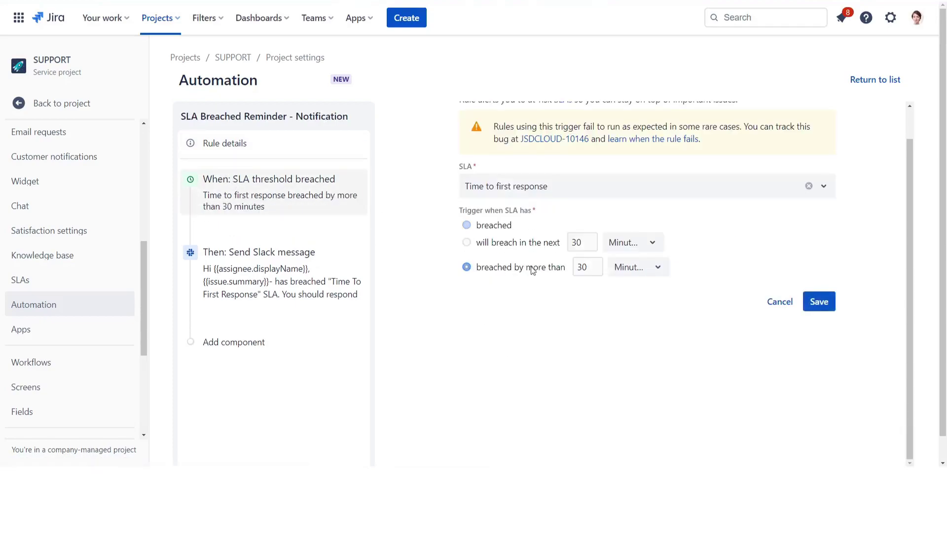
double_click(578, 268)
text(1)
click(629, 267)
click(642, 318)
click(815, 300)
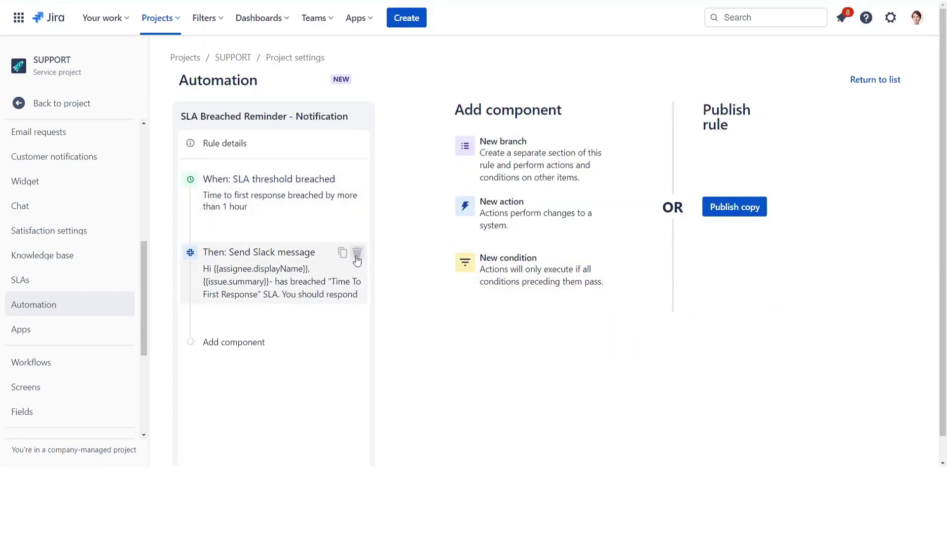
- Replace the Slack action with an email to the assignee using the saved subject and pasted body, and publish
click(357, 252)
click(245, 253)
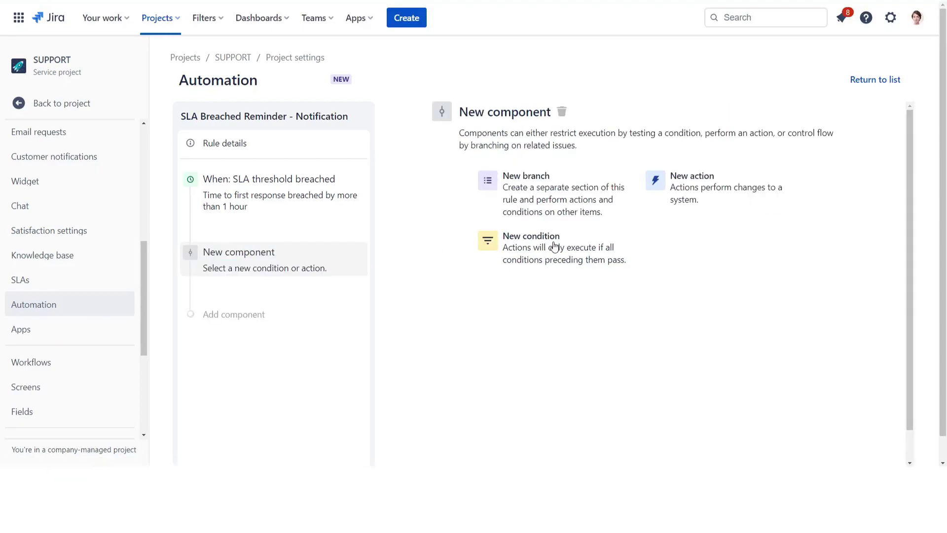
click(681, 200)
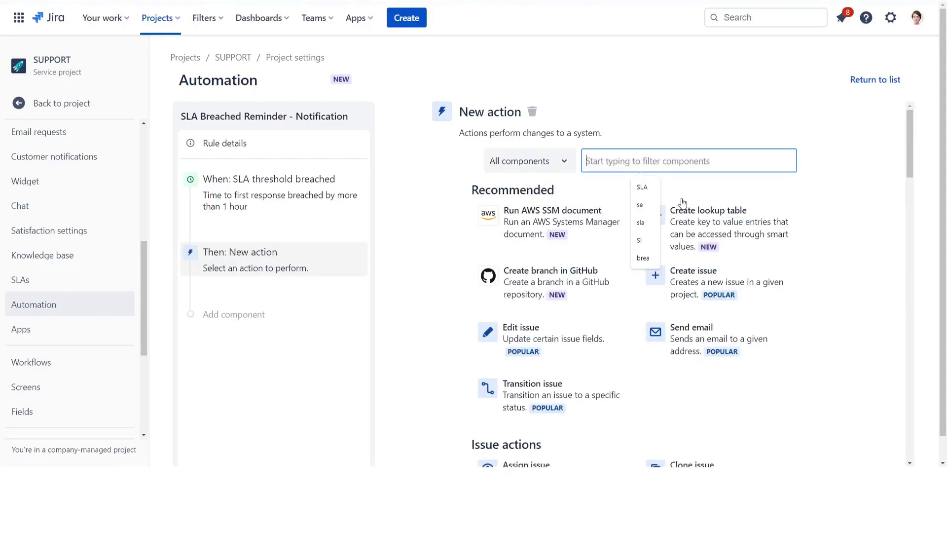
click(680, 338)
click(534, 231)
key(Down)
key(Down)
key(Down)
key(Return)
click(557, 168)
click(486, 301)
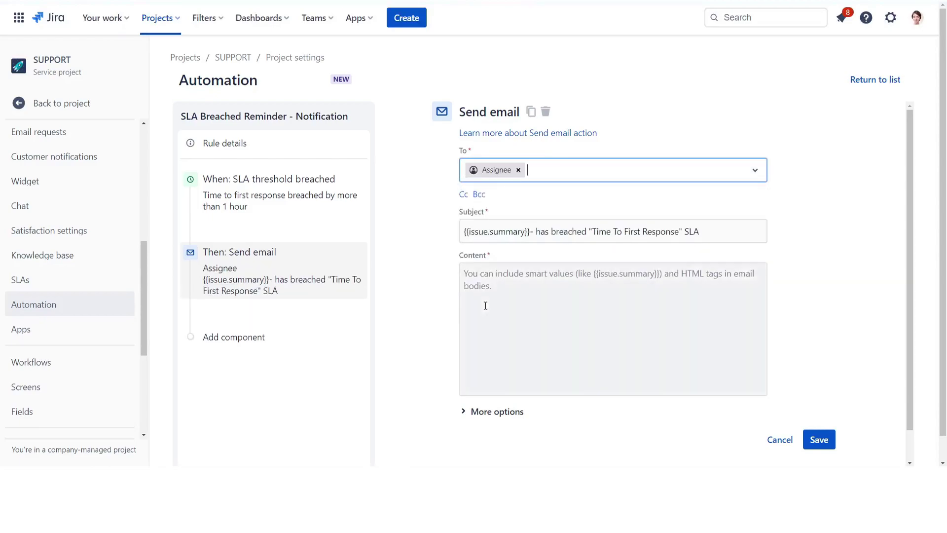
click(533, 332)
key(ctrl+v)
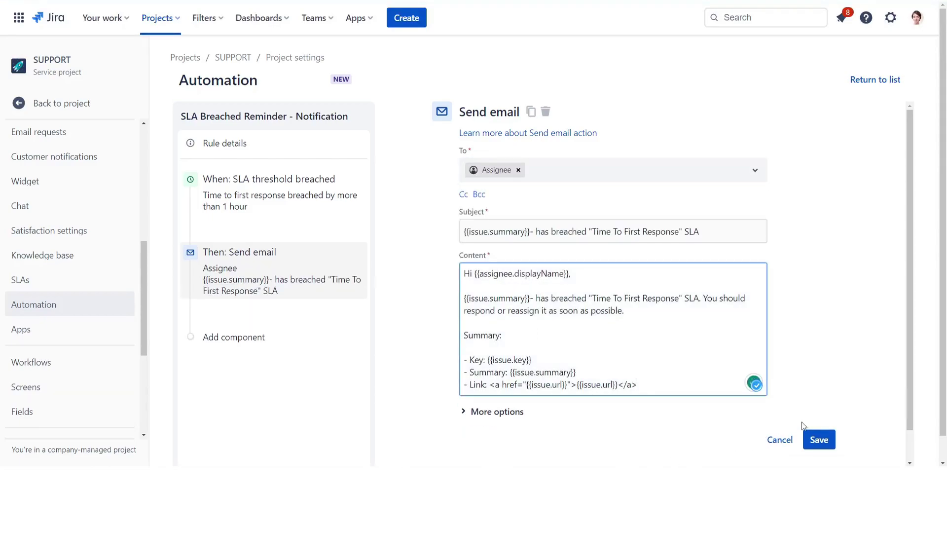
click(820, 450)
click(739, 209)
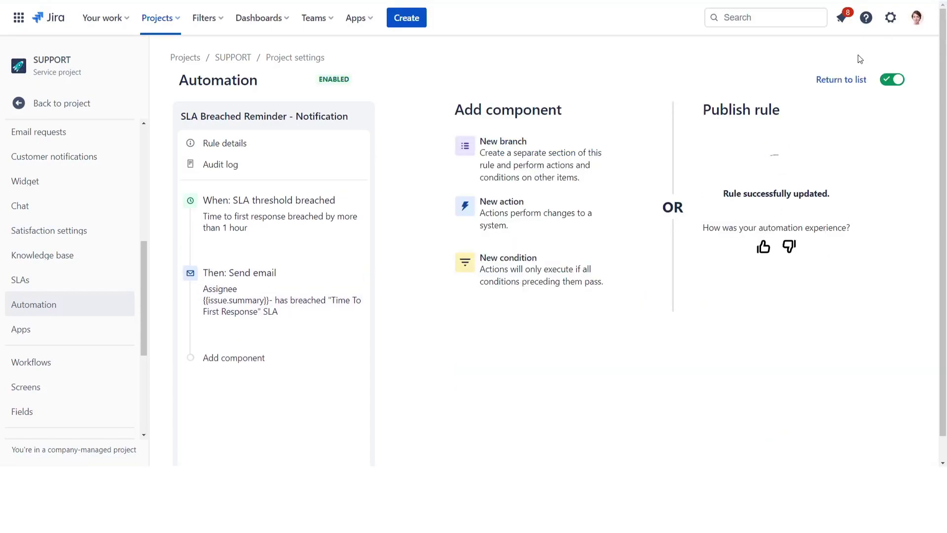
click(846, 80)
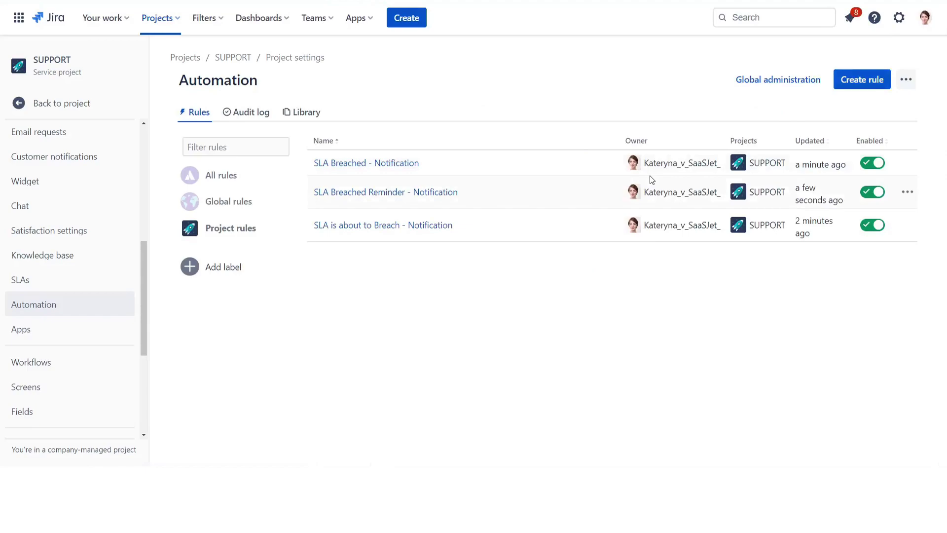
- Submit a 'Test' portal question with description 'test', then view SUP-7's SLA details in Jira
click(41, 103)
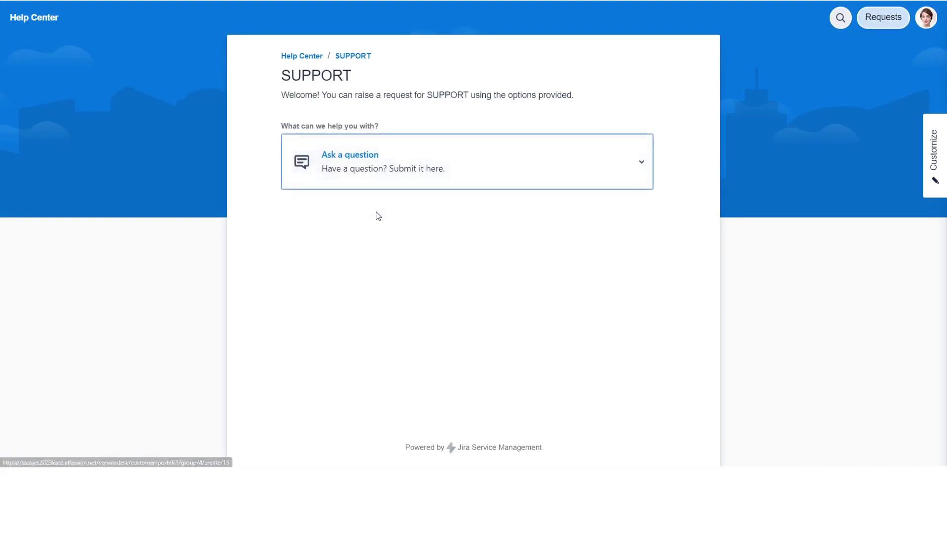
click(342, 280)
key(Down)
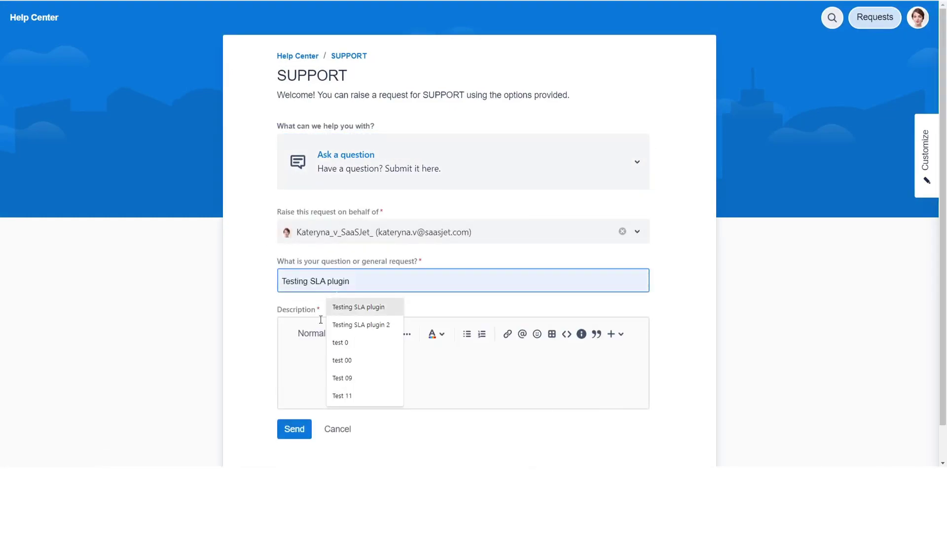
click(302, 370)
text(test)
click(289, 427)
click(337, 63)
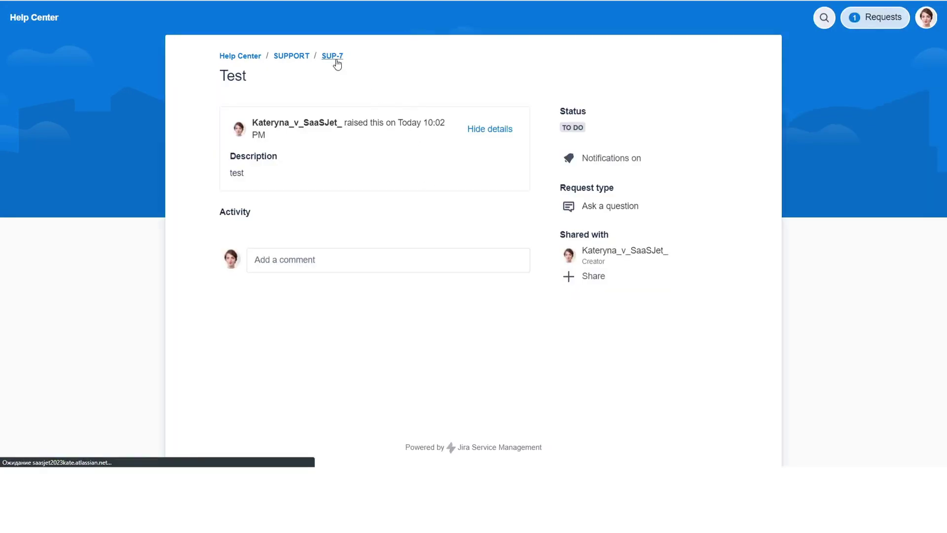
click(911, 121)
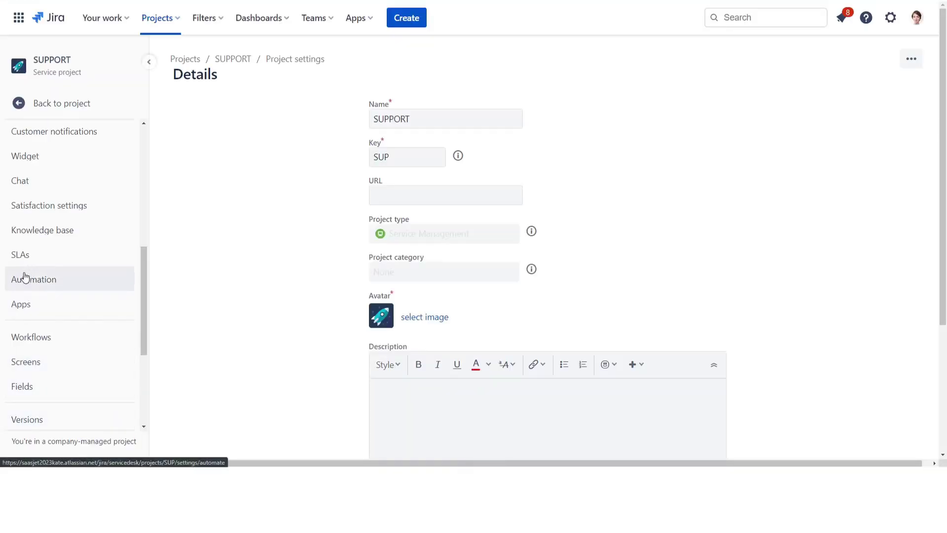
- In the automation audit log, expand the reminder, Slack and about-to-breach SUCCESS runs for SUP-6
click(25, 278)
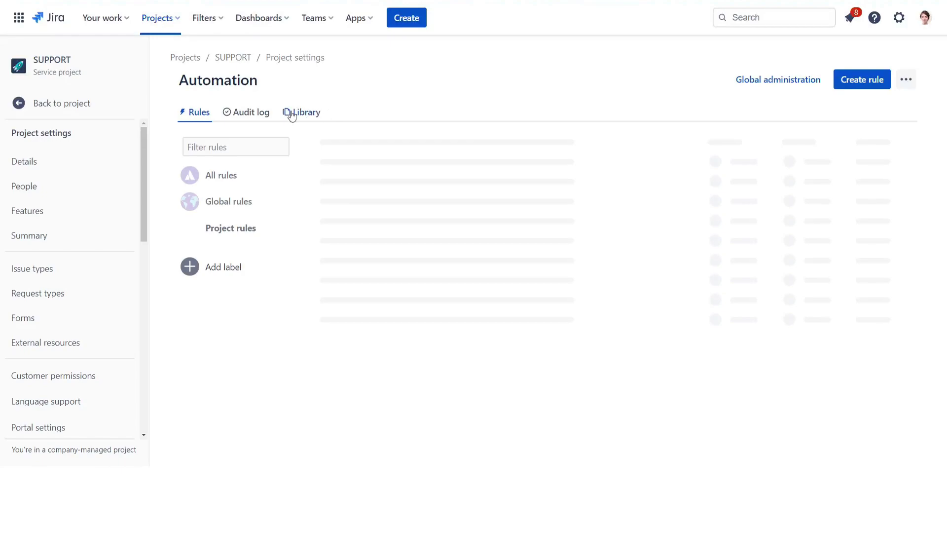
click(265, 114)
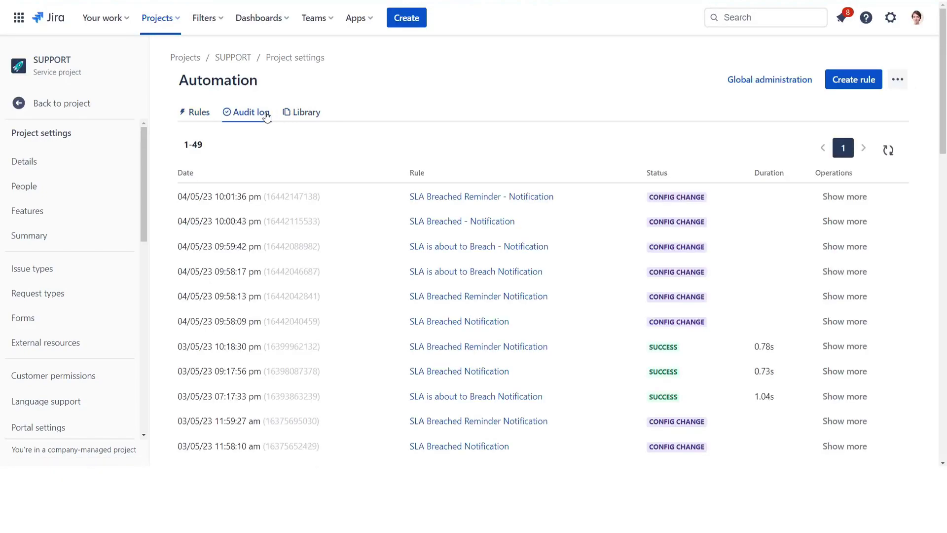
click(847, 346)
scroll(841, 362, down, 1)
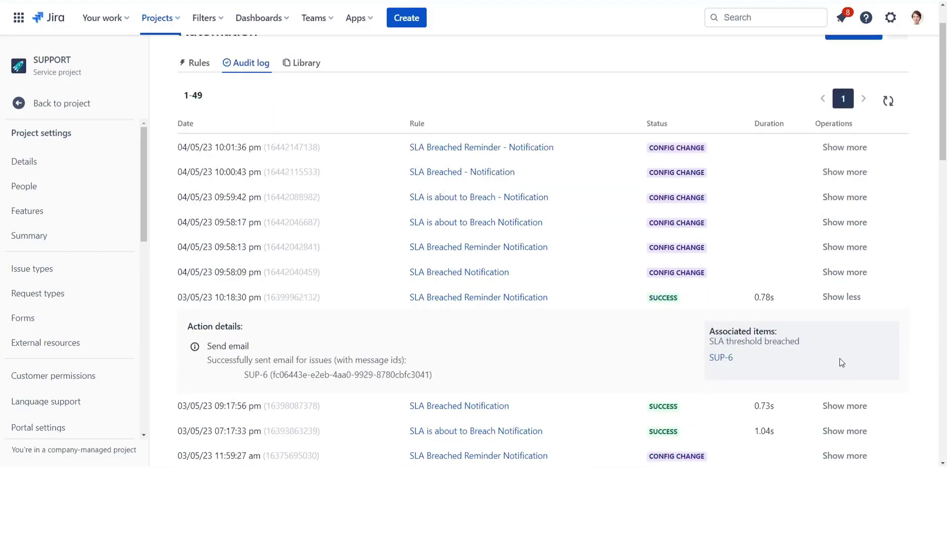
scroll(841, 363, down, 1)
click(841, 359)
scroll(841, 359, down, 1)
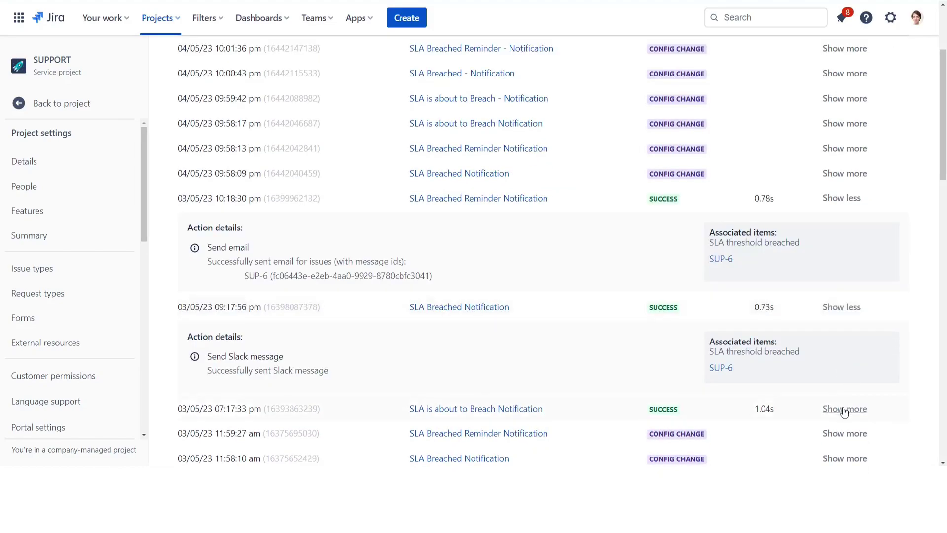
click(844, 409)
scroll(812, 345, down, 2)
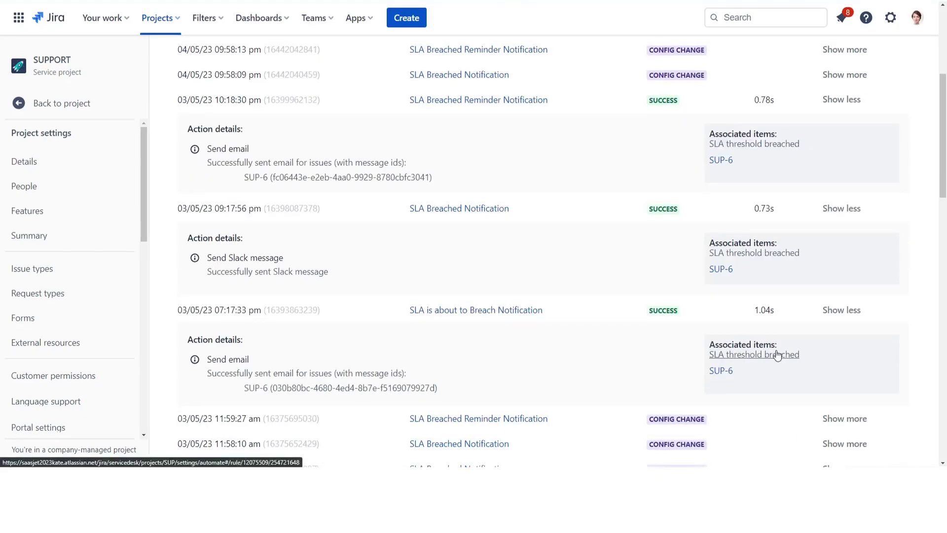
- Run an advanced search with the pasted Time to first response remaining() query and begin saving it as a filter
click(220, 19)
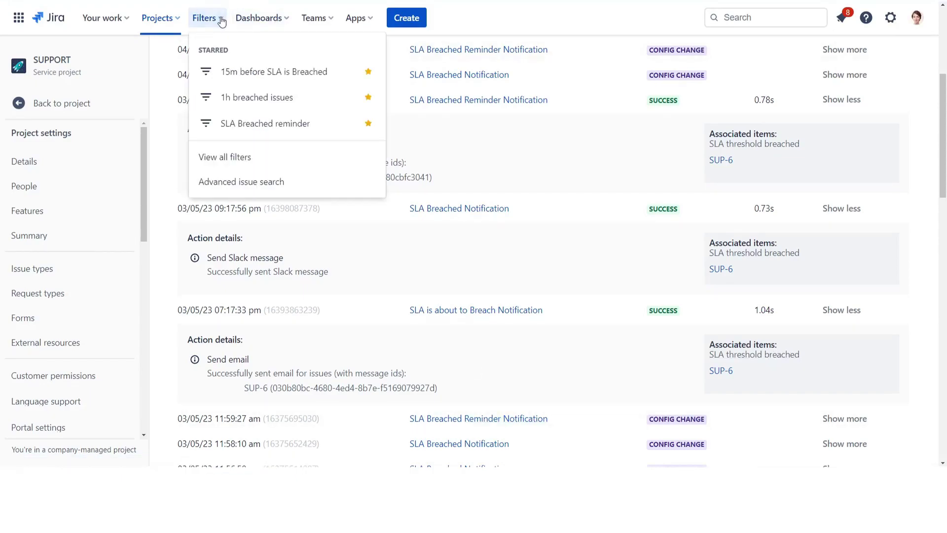
click(228, 191)
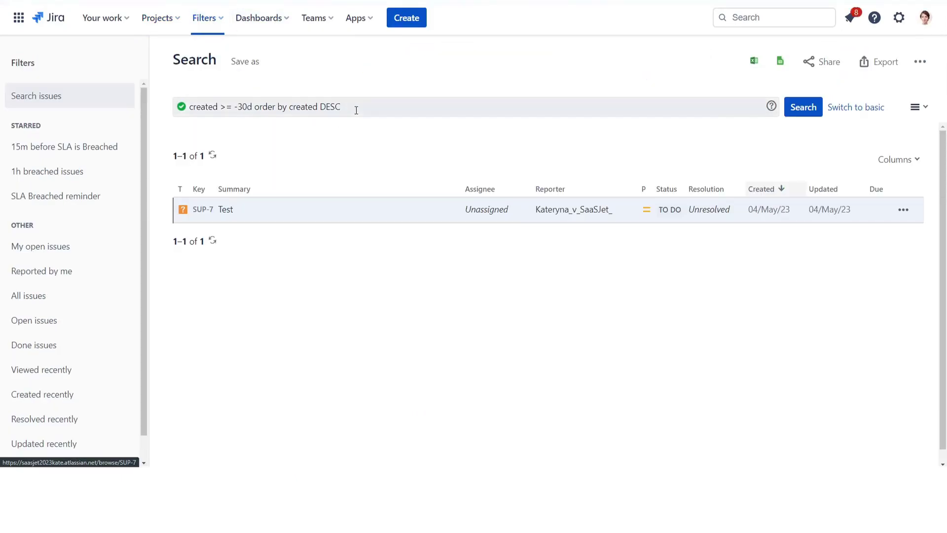
click(358, 108)
key(ctrl+a)
key(ctrl+v)
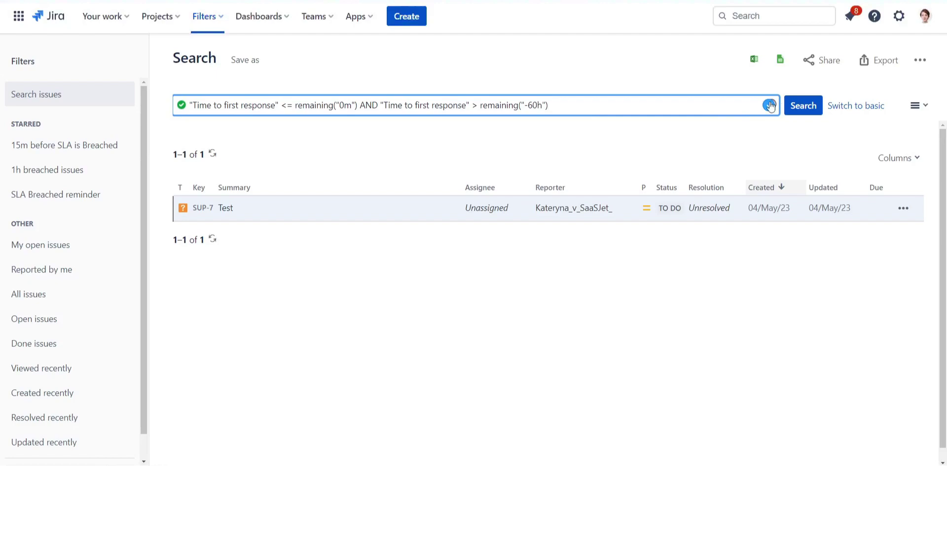
click(803, 106)
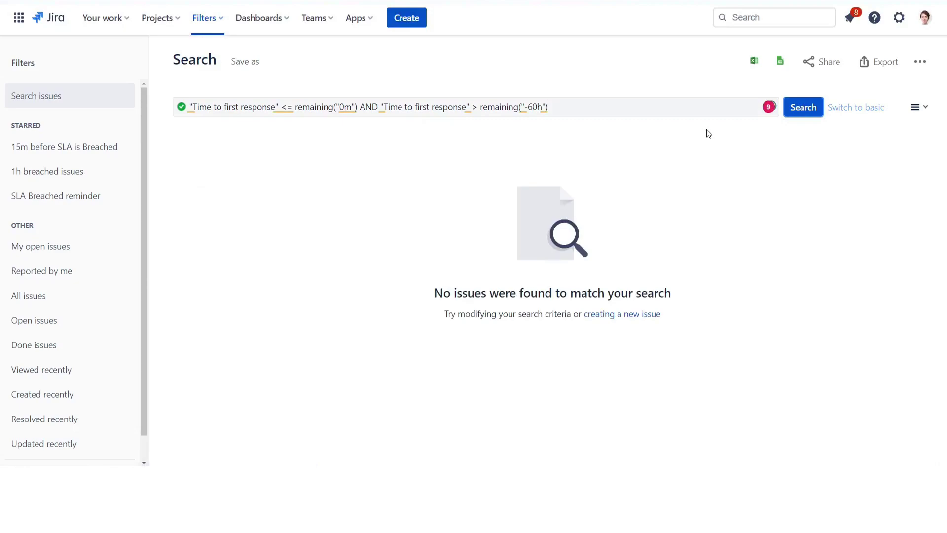
click(248, 61)
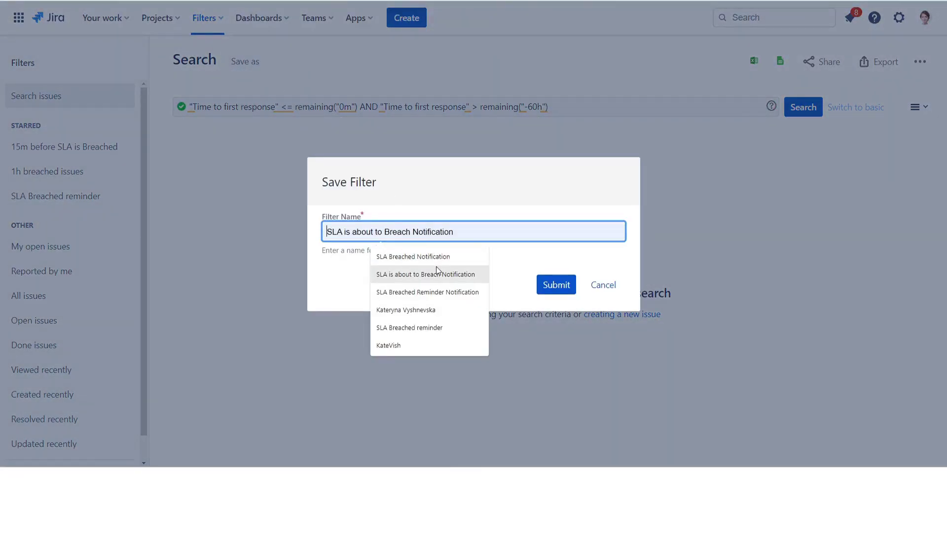
- Save the filter as 'SLA Breached Reminder Notification' with a daily 7 pm email subscription, sent even when empty
click(473, 292)
click(555, 284)
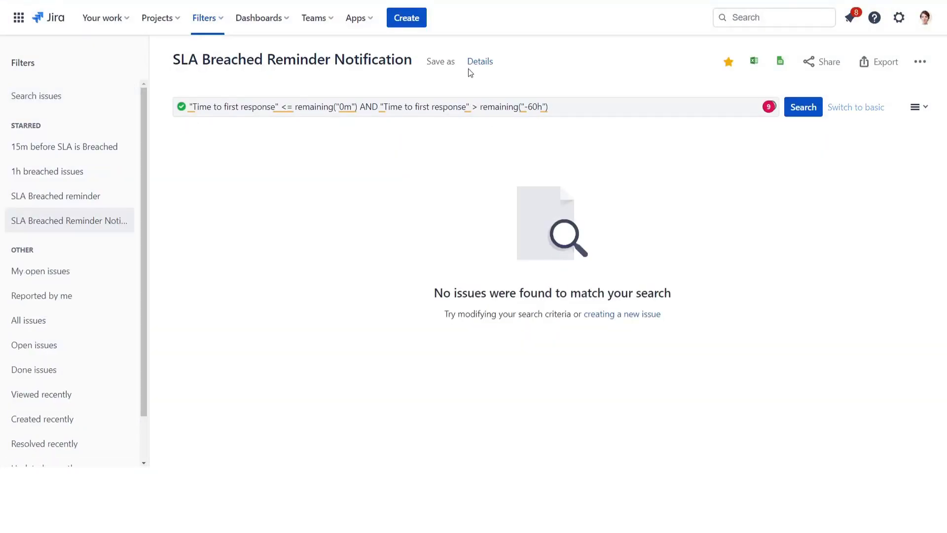
click(478, 62)
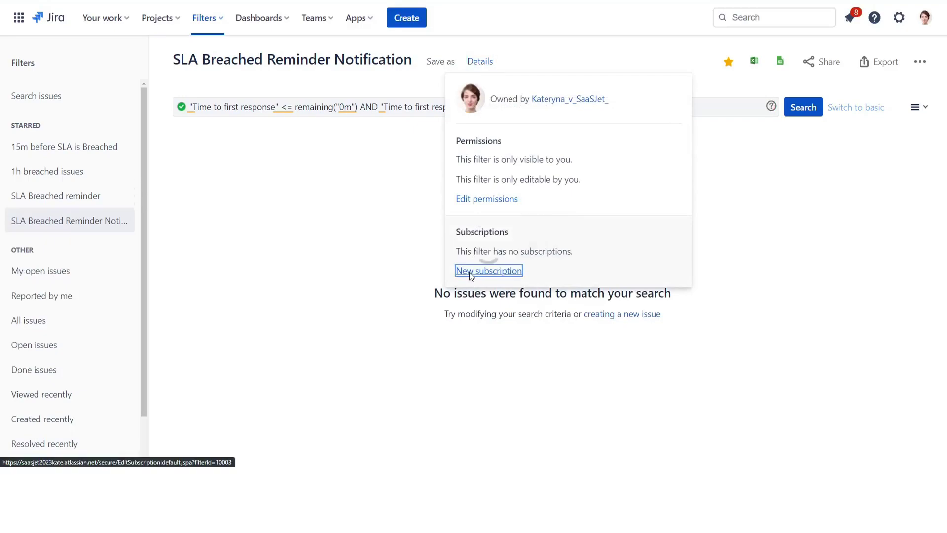
click(471, 271)
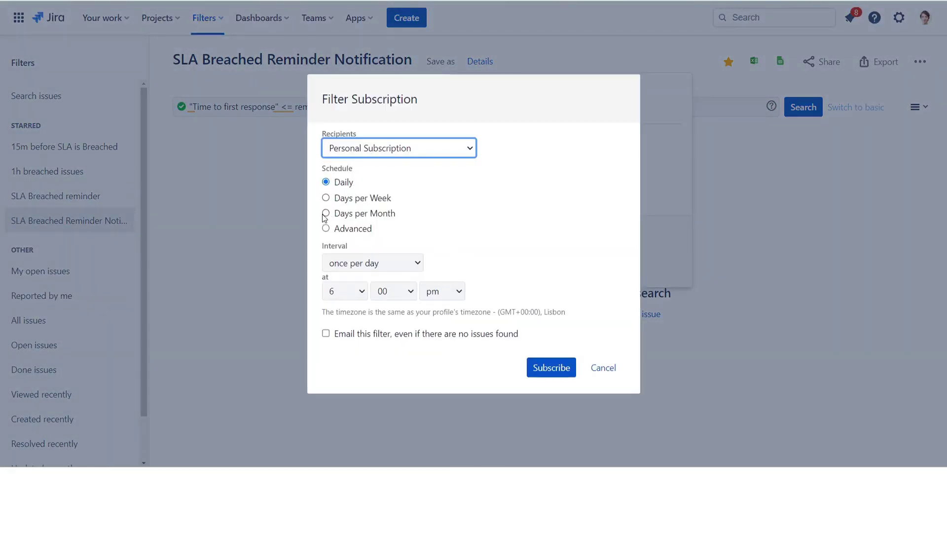
click(363, 291)
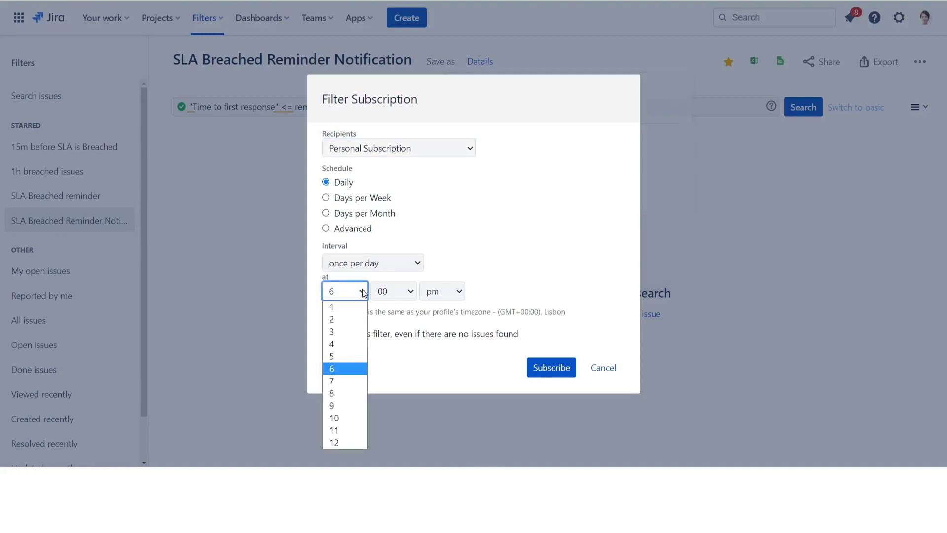
click(353, 380)
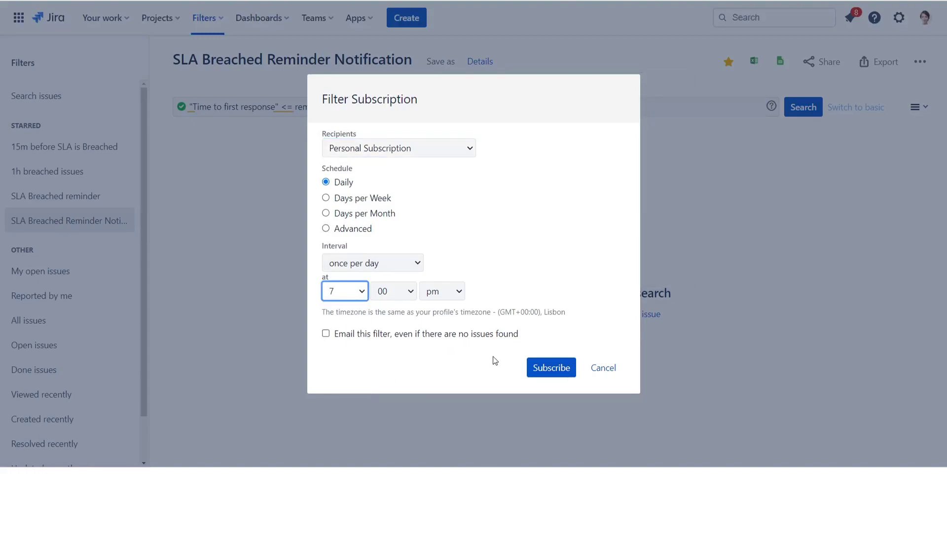
click(326, 333)
click(549, 363)
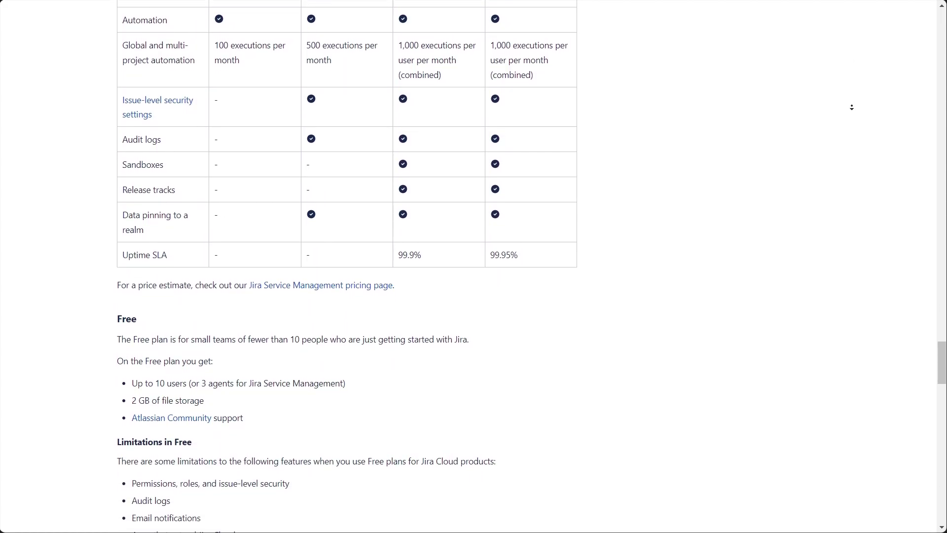
- Autoscroll the Jira Cloud plans page down to the Free plan limitations
middle_click(852, 106)
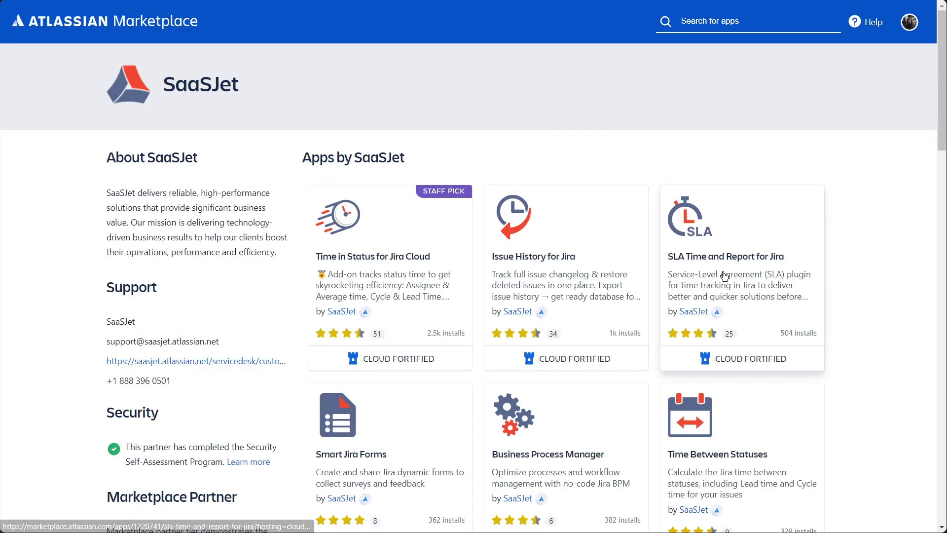
- Start a free trial of SLA Time and Report for Jira installed on the test2022site site
click(724, 275)
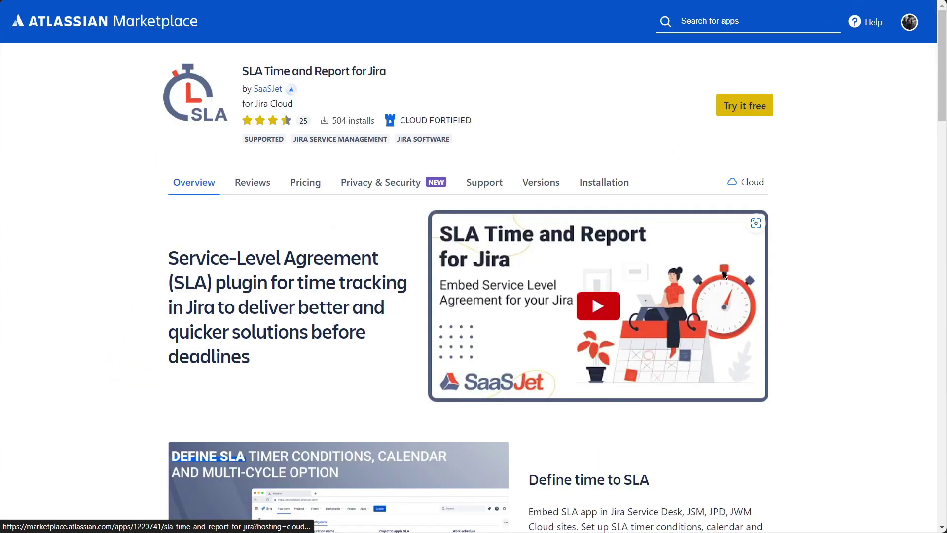
click(739, 106)
click(419, 266)
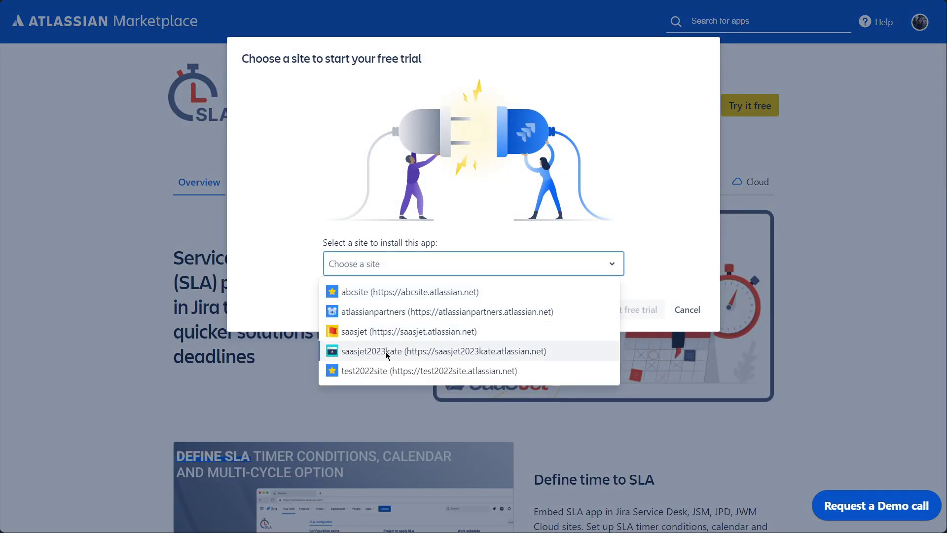
click(393, 371)
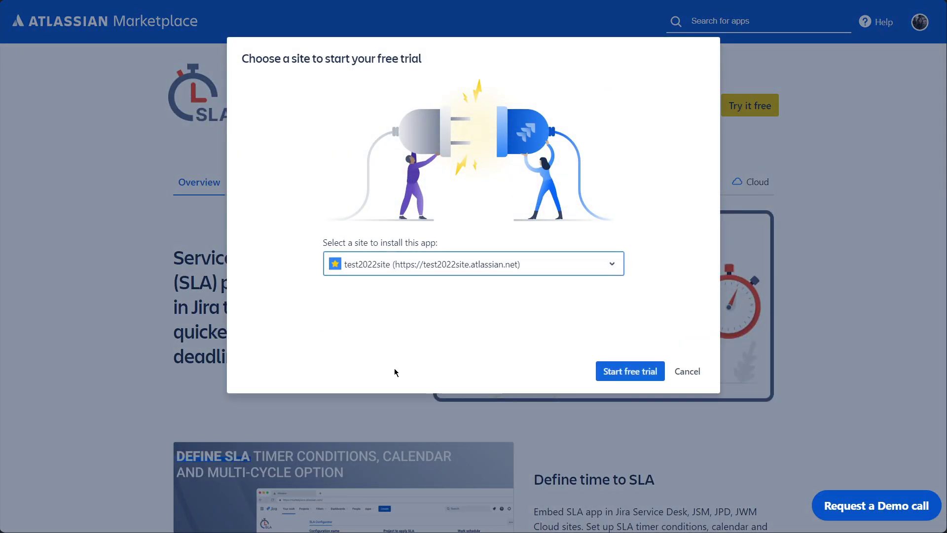
click(635, 368)
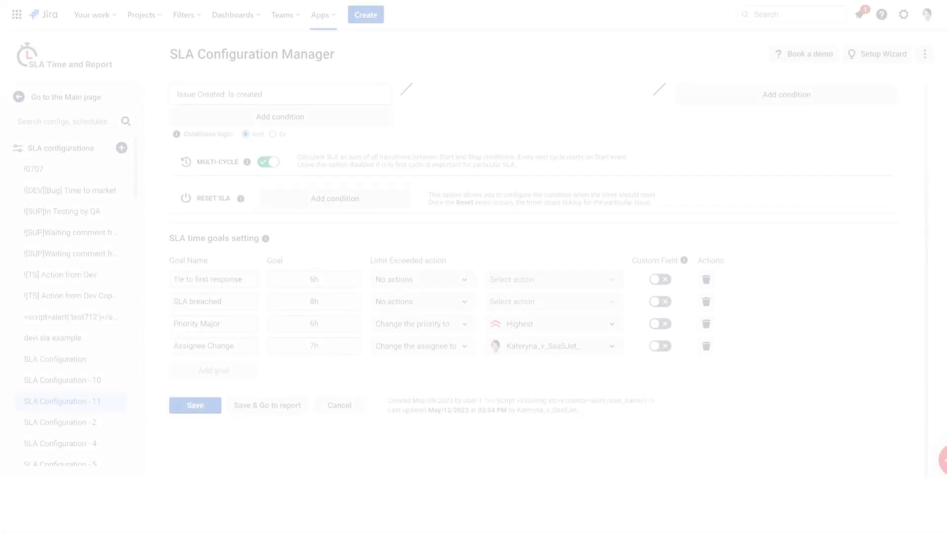
- Set the 6h goal's Limit Exceeded action to Notify user in comment for Assignee and Reporter
click(465, 281)
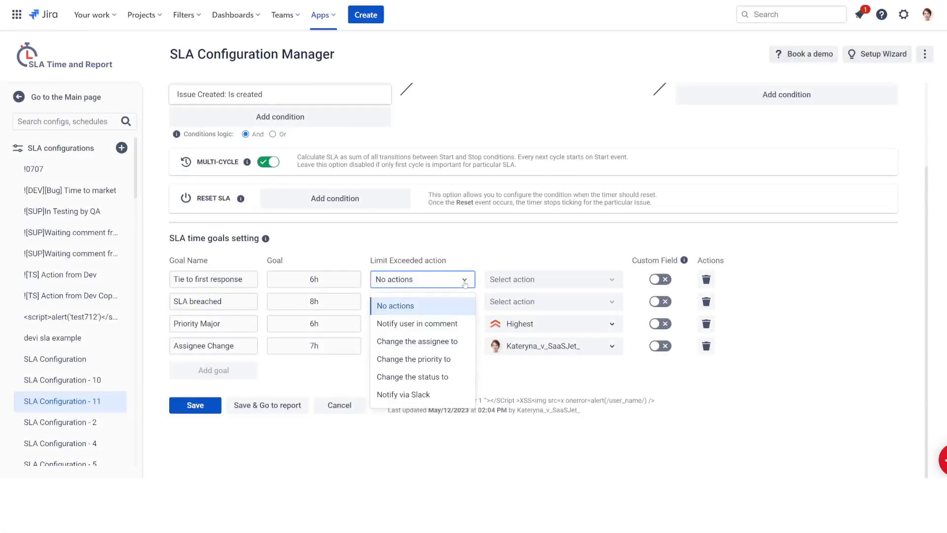
click(459, 321)
click(500, 285)
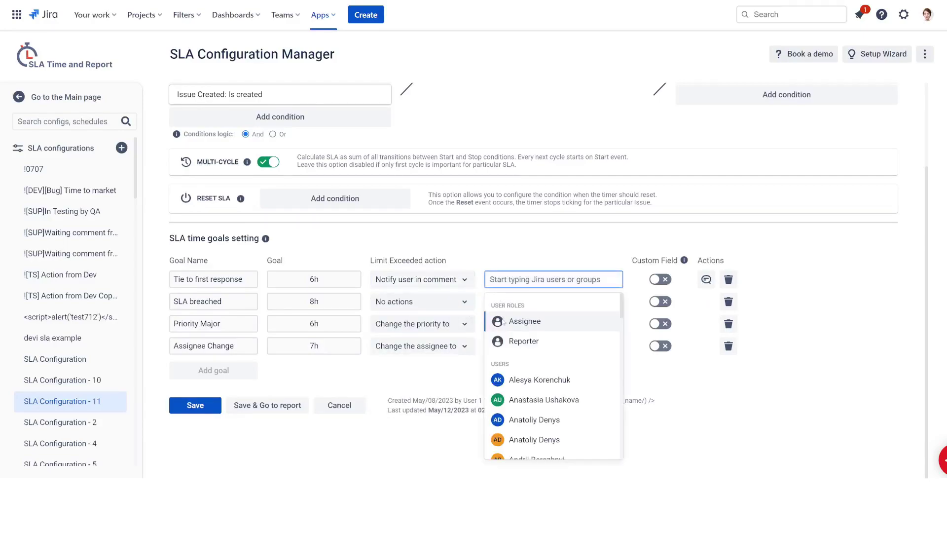
click(503, 321)
click(502, 325)
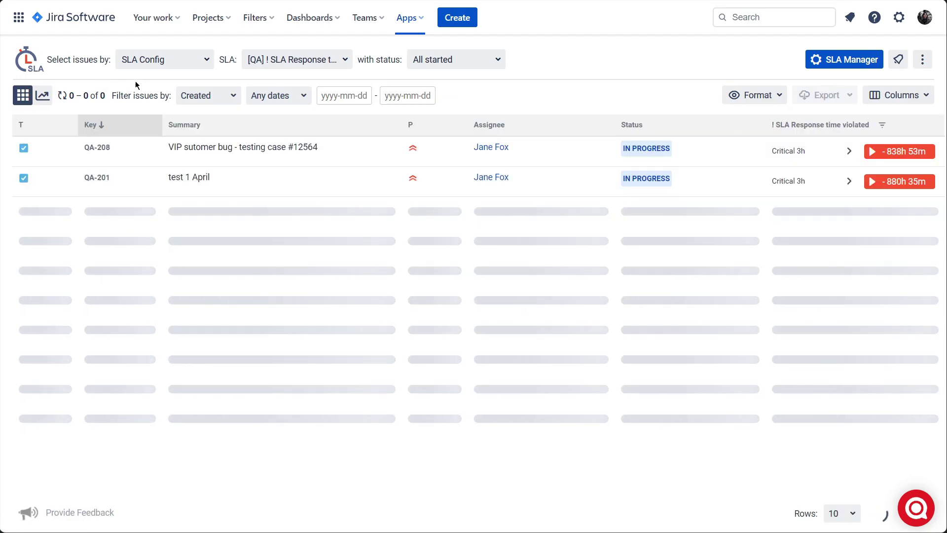
- Set QA Control's Bug Control breach action to Notify via Slack with the pasted webhook URL, then save
click(839, 60)
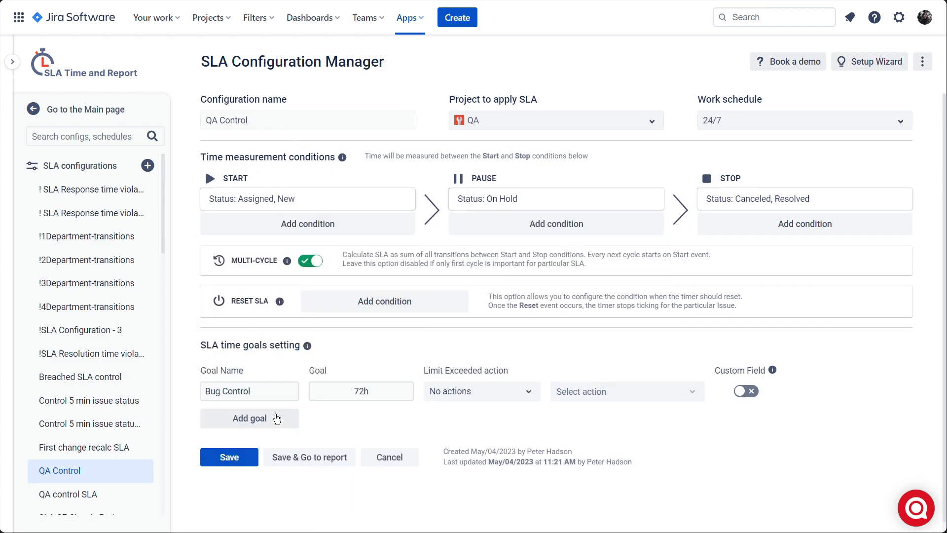
click(471, 391)
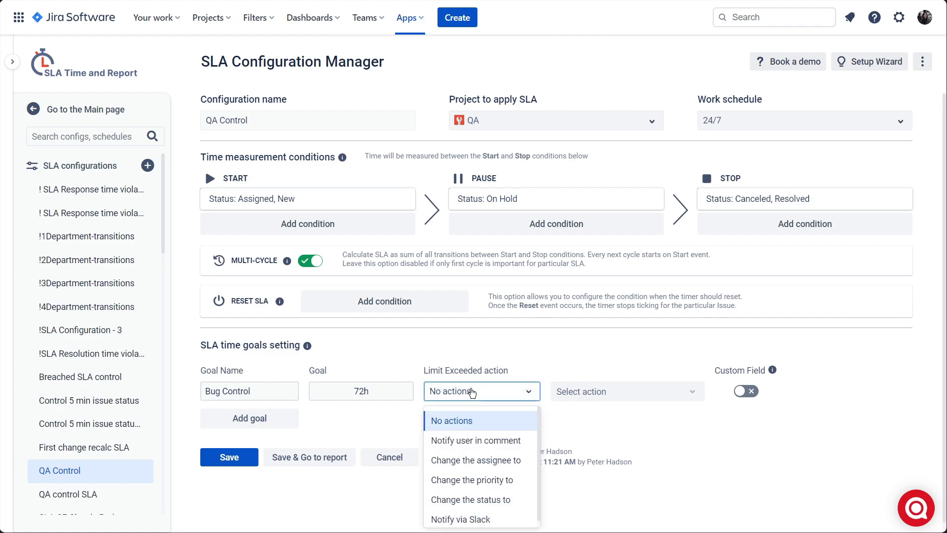
click(477, 517)
click(598, 391)
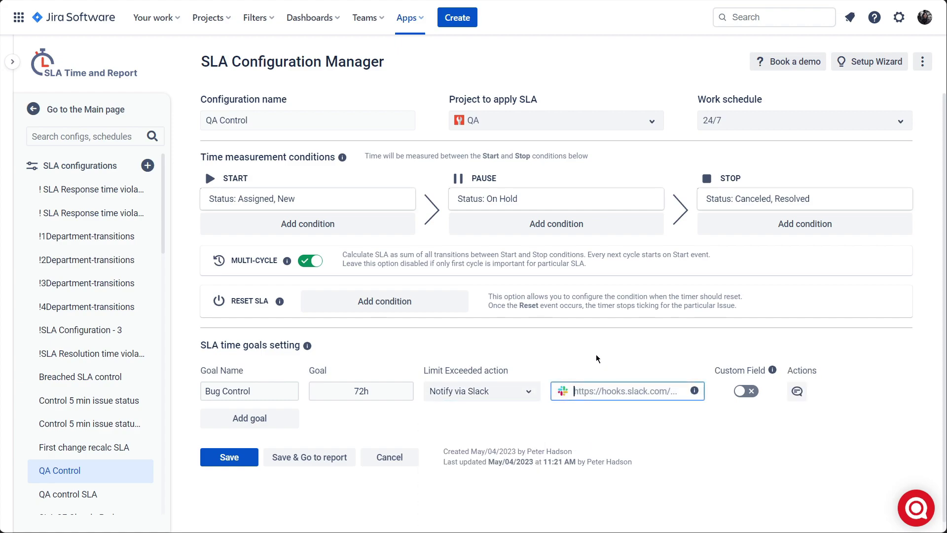
key(ctrl+v)
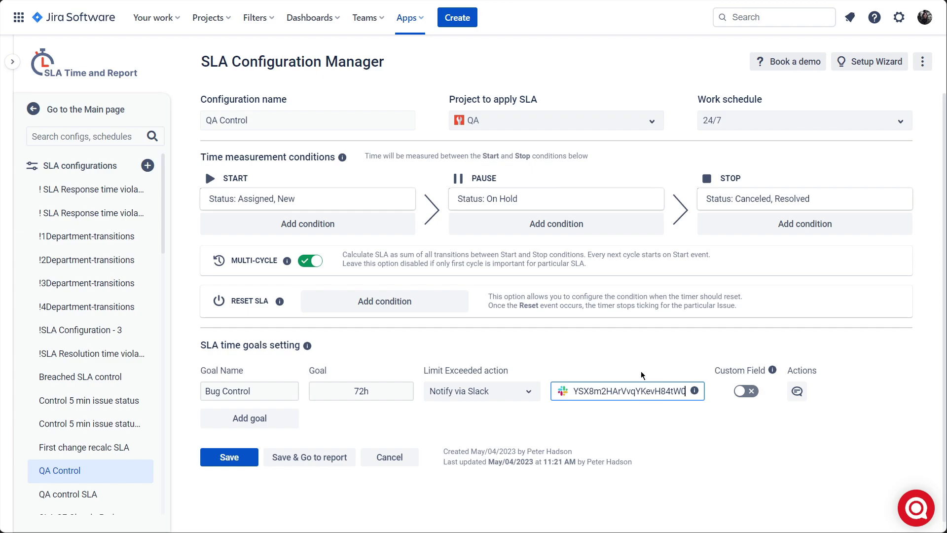
click(228, 456)
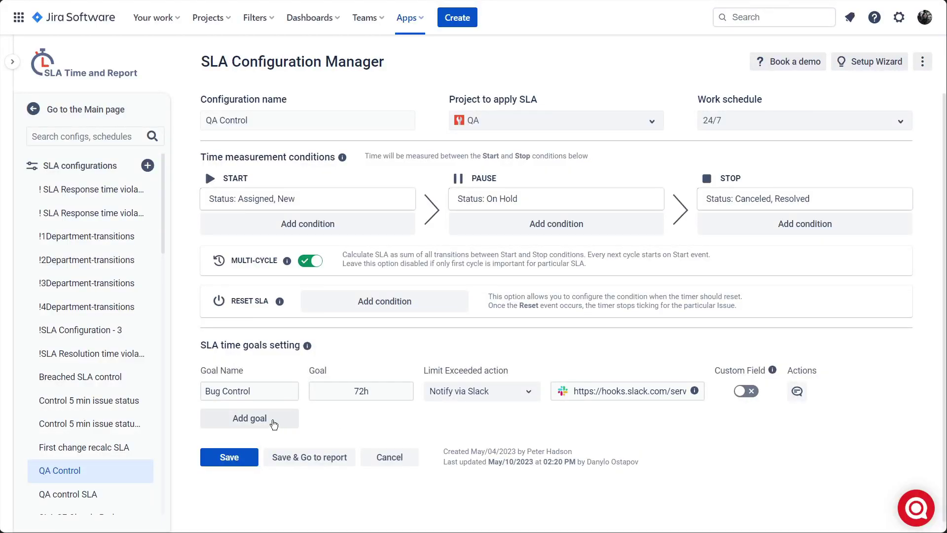
- Add a new goal named 'Notification in comment' with a 24h time limit
click(269, 420)
triple_click(275, 414)
text(Notification in comment)
triple_click(368, 408)
text(24h)
- Make the goal notify jira-support-users and a user in a comment when exceeded
click(478, 415)
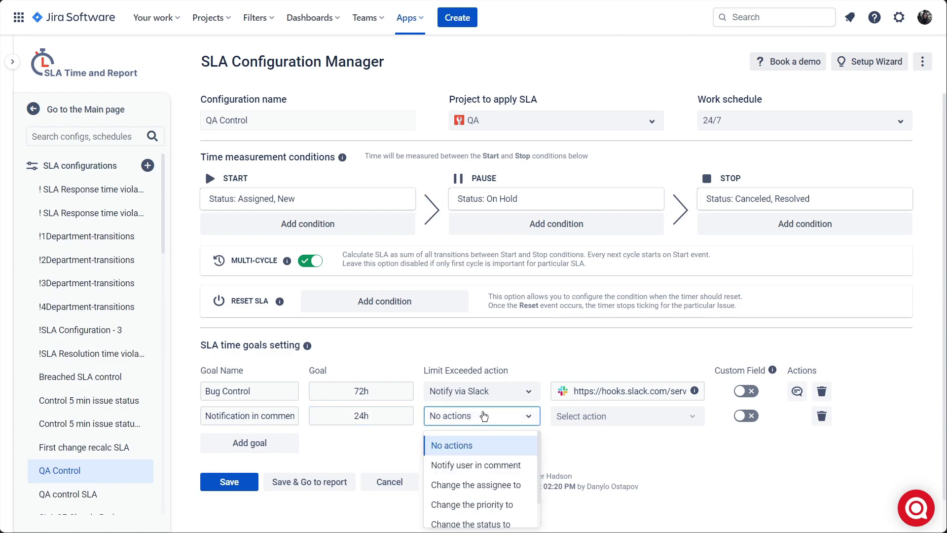
click(488, 464)
click(629, 420)
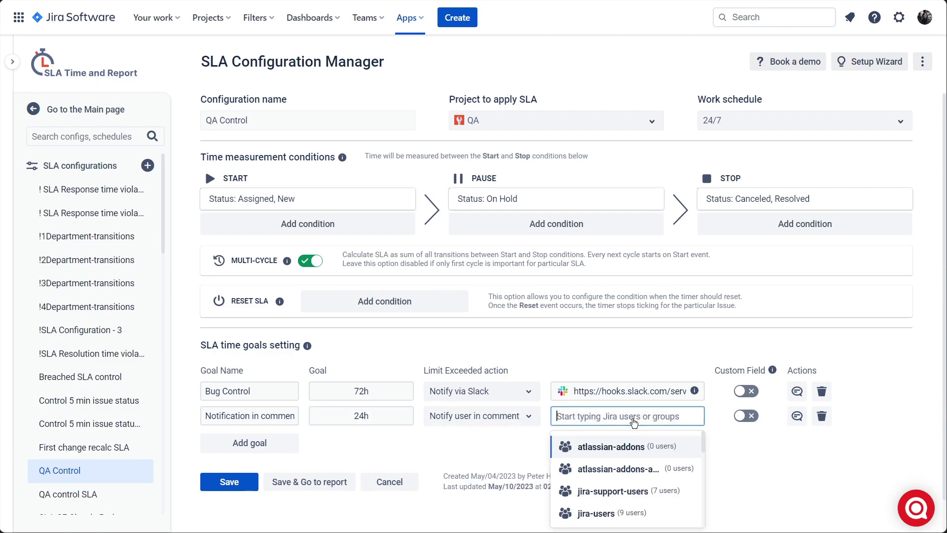
click(642, 489)
text(al)
click(626, 450)
click(755, 462)
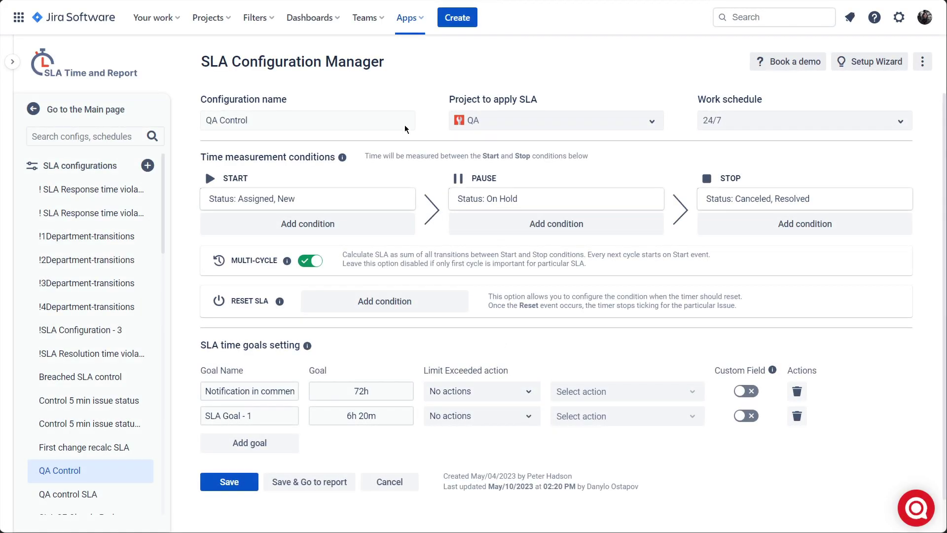
- Make the first goal change the assignee on breach and the second goal notify in a comment
click(460, 387)
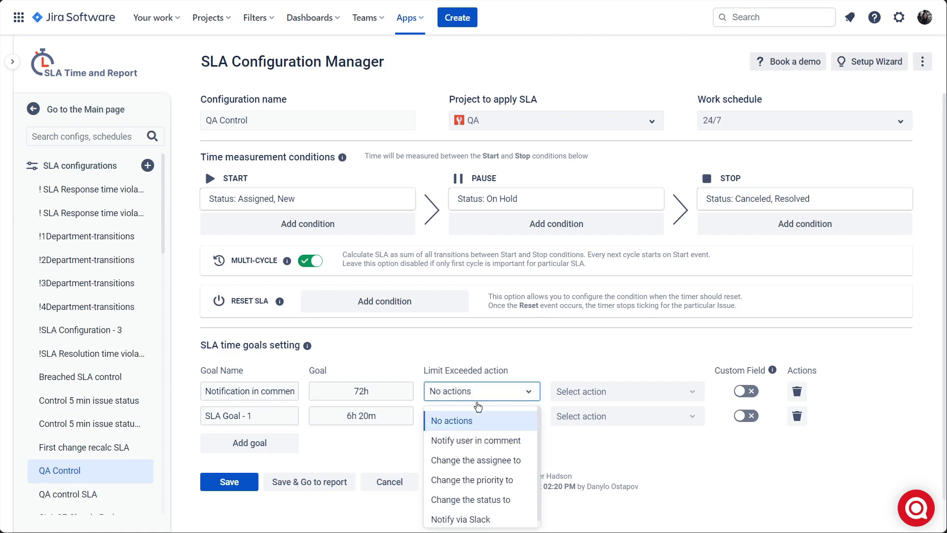
click(486, 460)
click(508, 417)
click(515, 464)
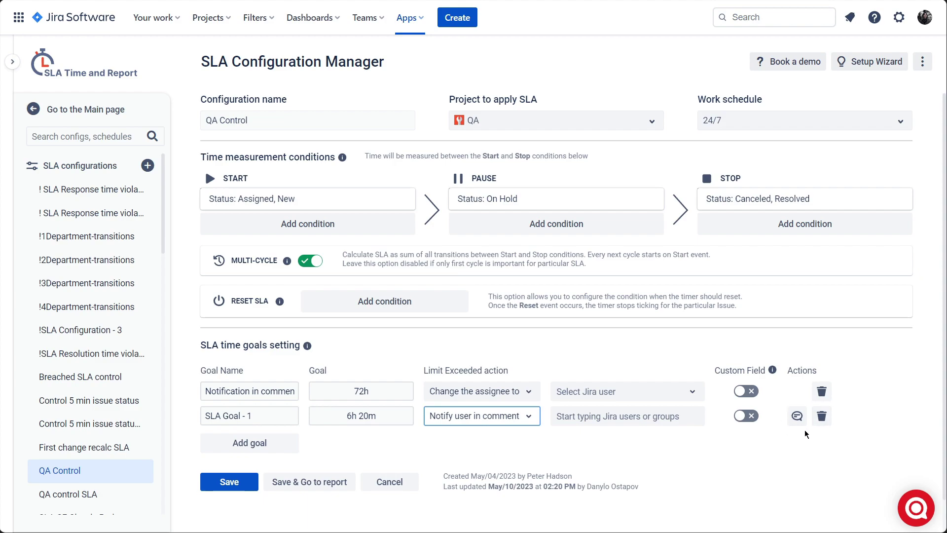
click(543, 462)
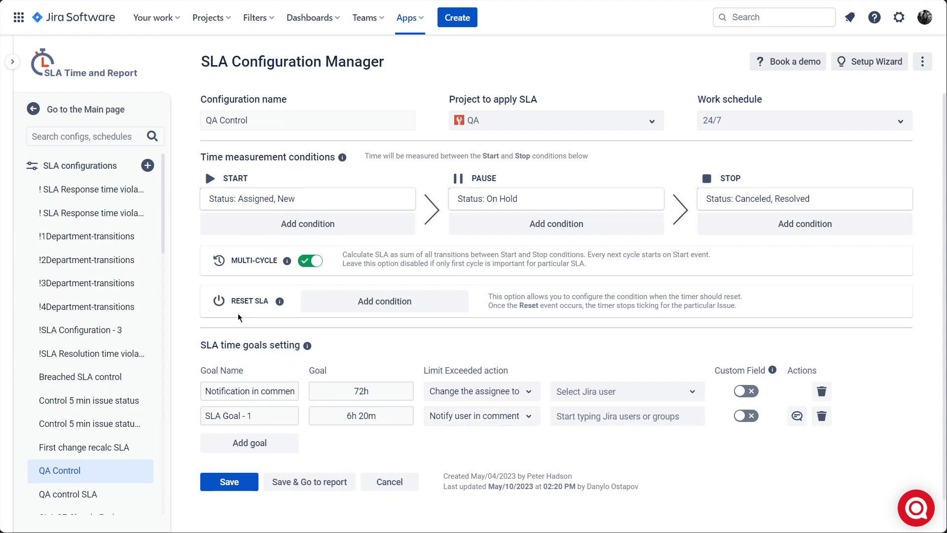
- Rename the second goal to 'Comment' and set its time limit to 24h
click(269, 420)
triple_click(270, 420)
text(Comment)
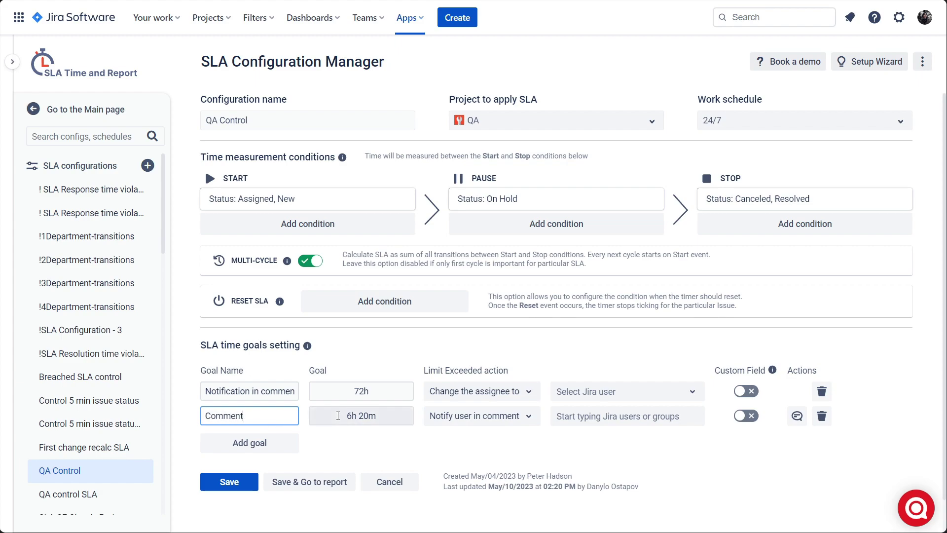
triple_click(392, 415)
text(24h)
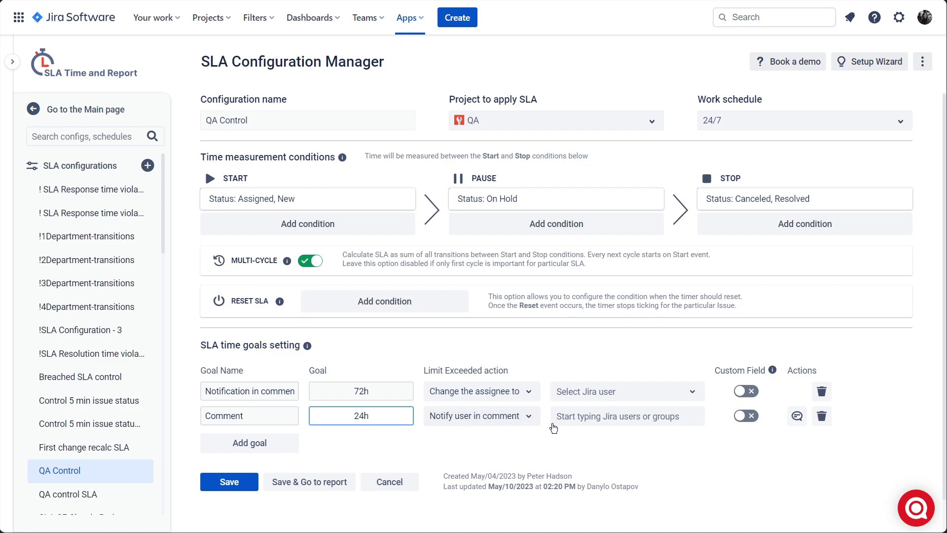
- Add jira-support-users and a user as the Comment goal's notification recipients
click(553, 423)
click(642, 493)
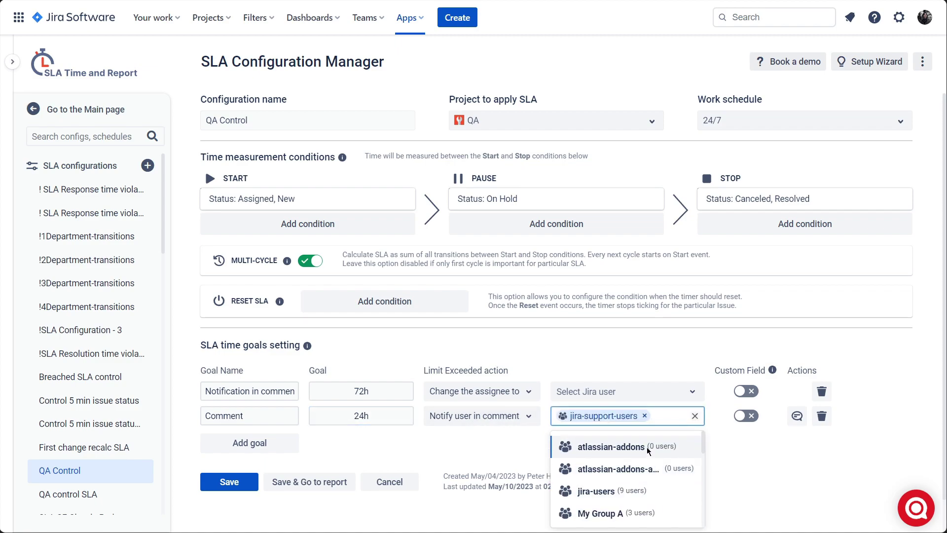
text(al)
click(645, 445)
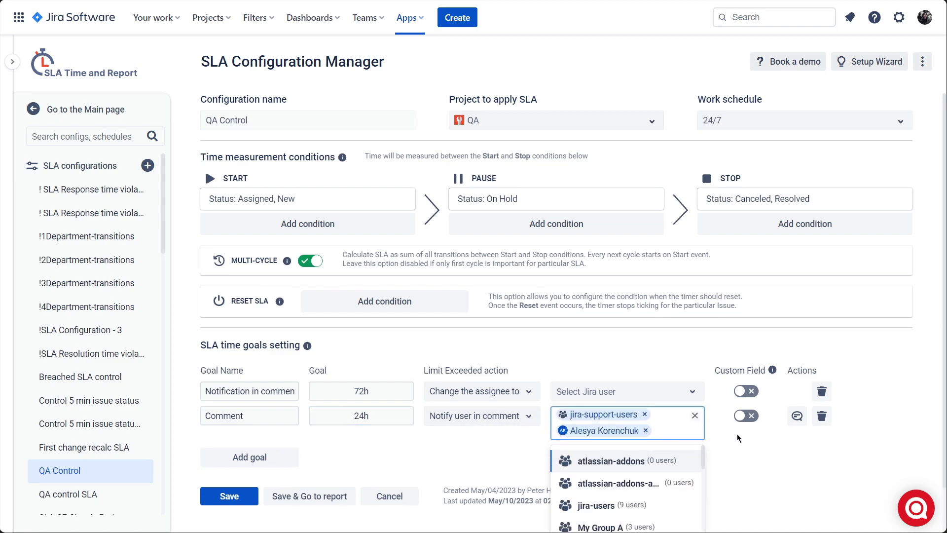
click(738, 434)
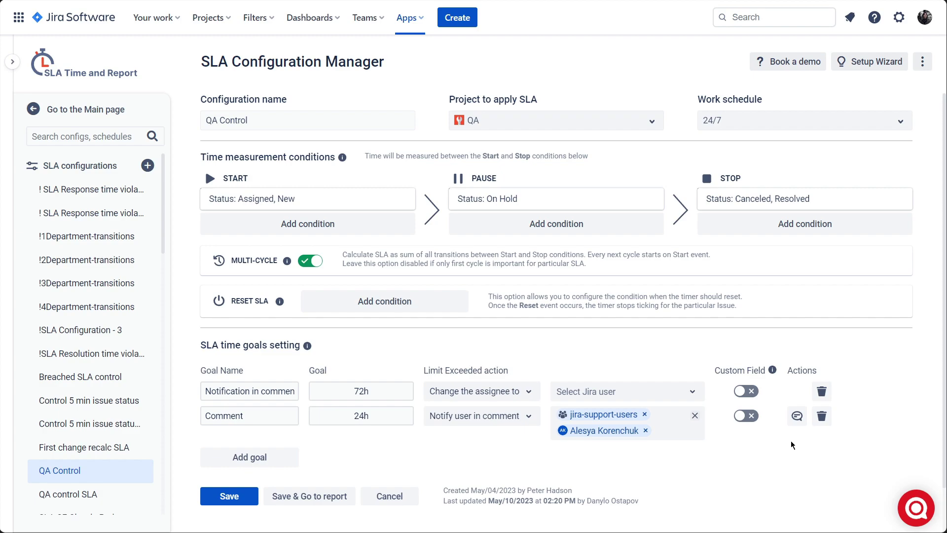
- Edit the Comment goal's breach message, replacing its first line with the SLAName shortcode
click(798, 416)
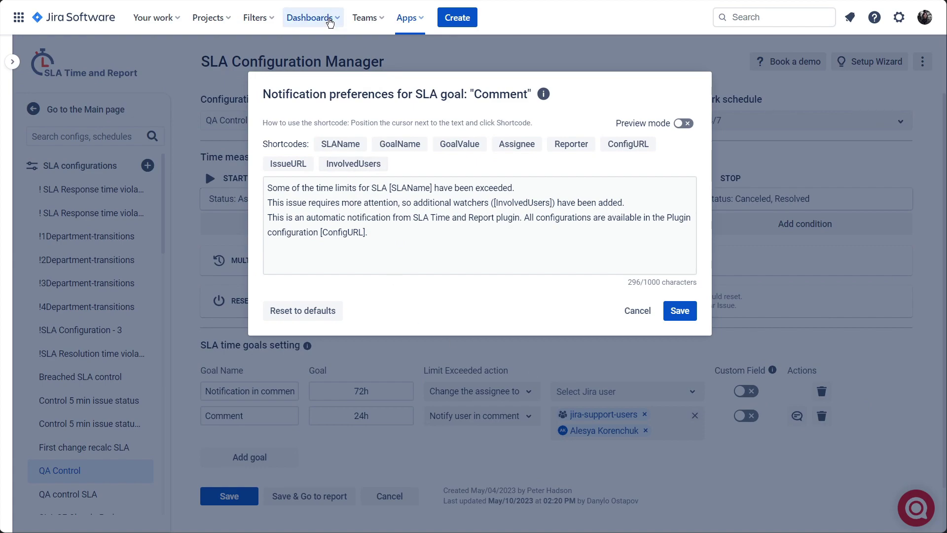
drag(267, 188, 432, 238)
click(526, 188)
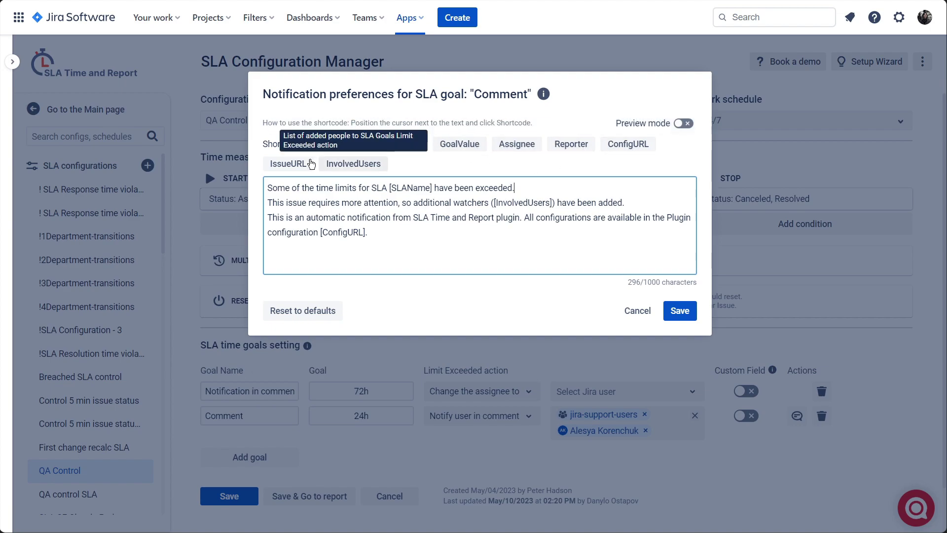
drag(515, 188, 246, 190)
key(BackSpace)
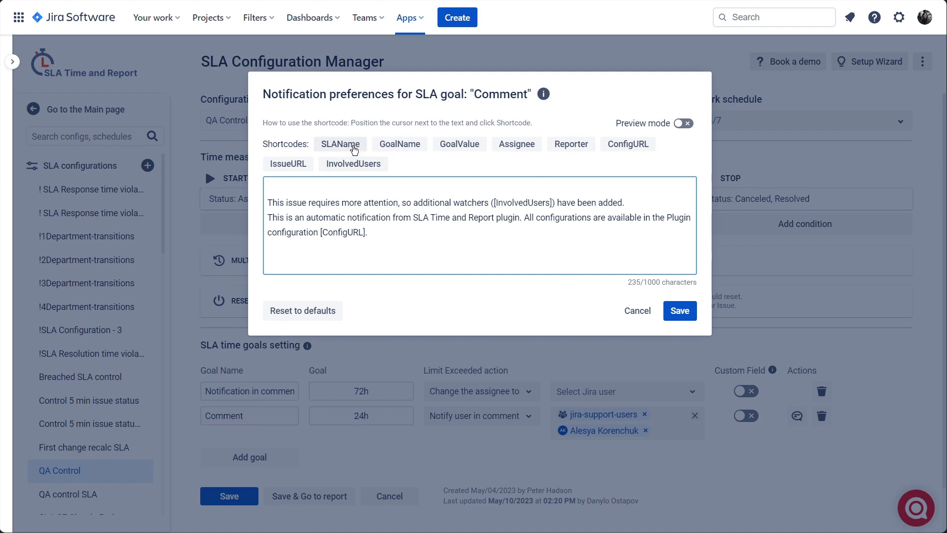
click(354, 148)
- Preview the message, then reset it to the default wording and save the template
click(683, 124)
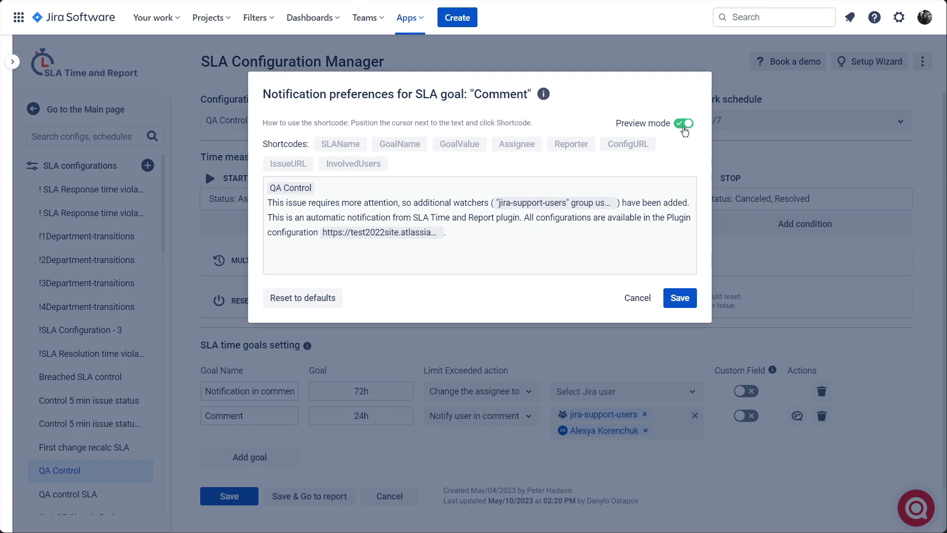
click(683, 123)
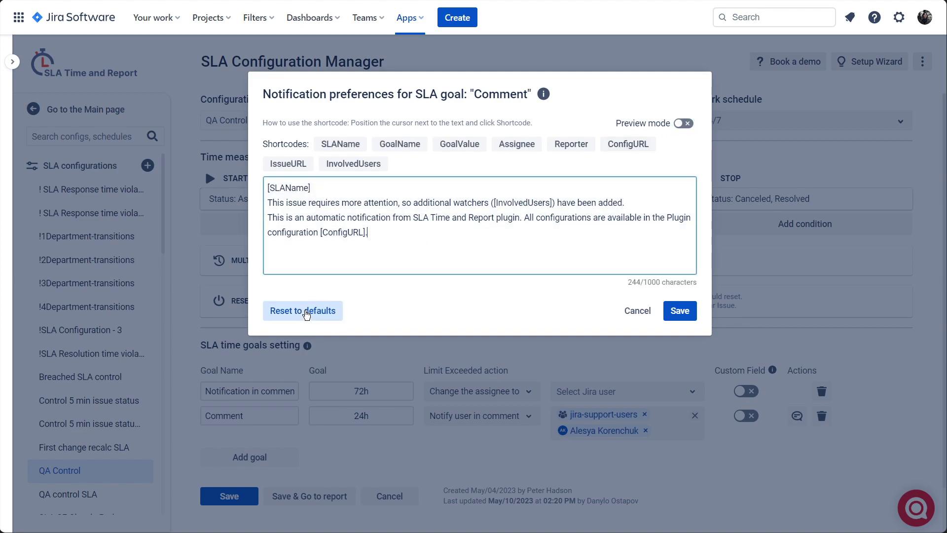
click(306, 313)
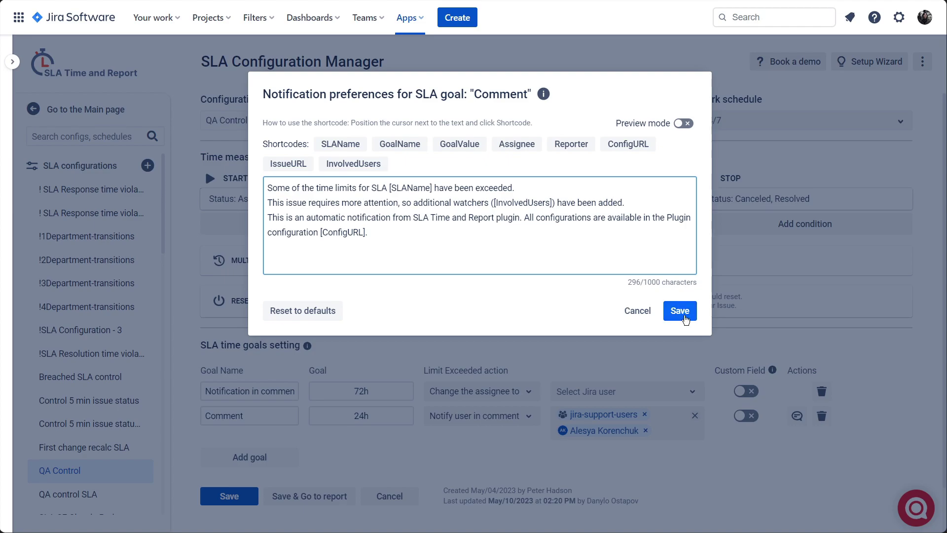
click(681, 312)
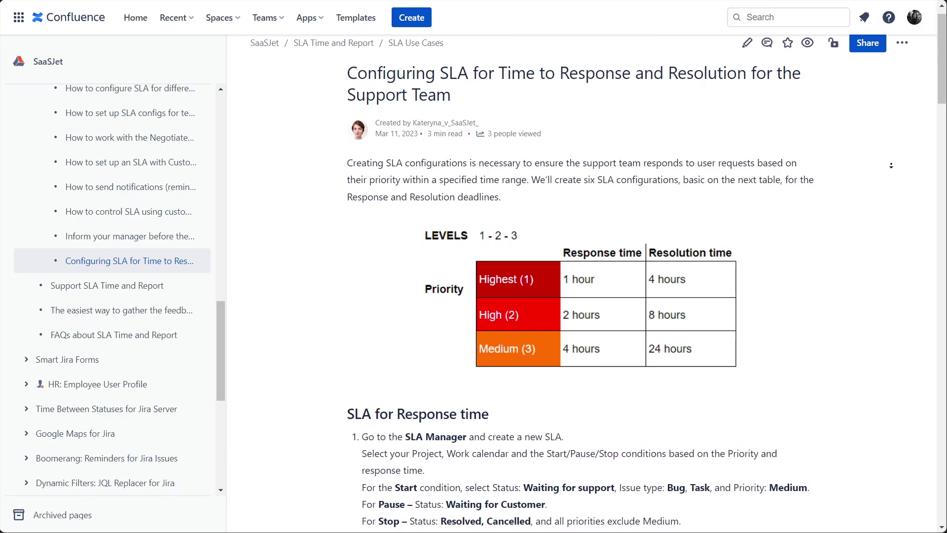
- Autoscroll through the SaaSJet guide down to its Medium- and High-priority time goal examples
middle_click(890, 166)
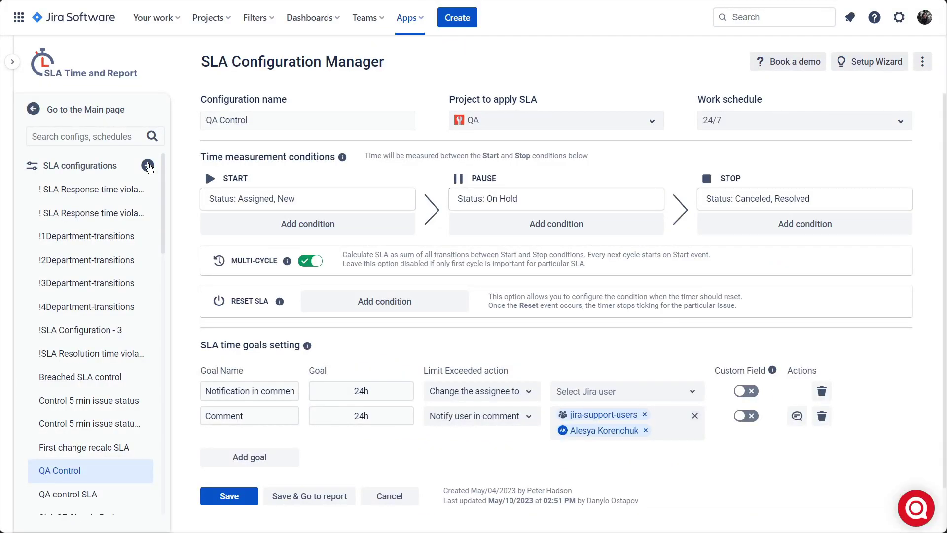
- Create a Time limit based SLA named 'SLA for Response time' for the Support project
click(148, 166)
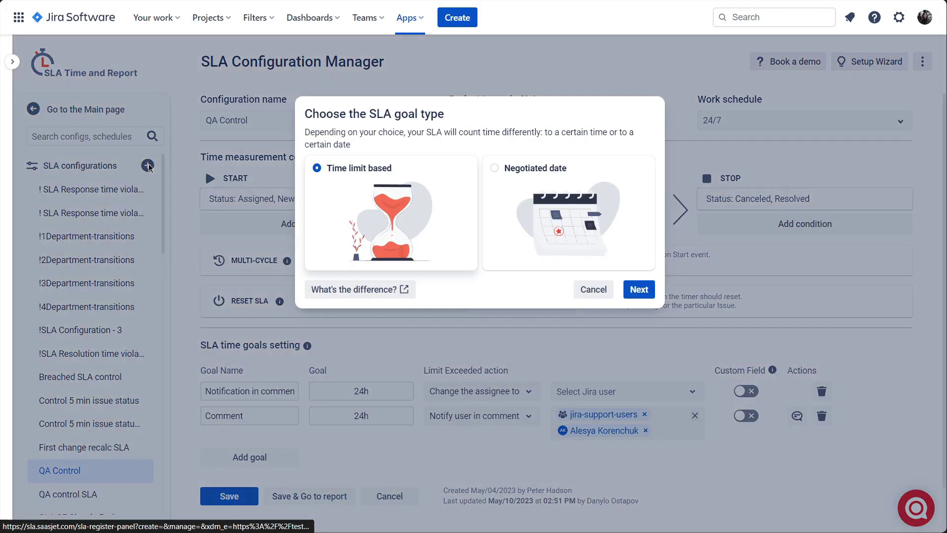
click(637, 290)
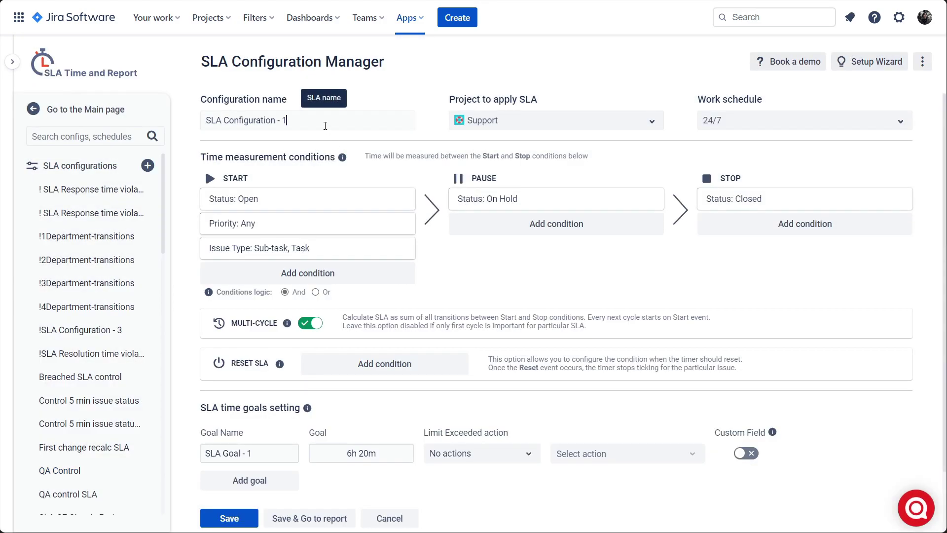
triple_click(325, 125)
text(SLA for Response time)
click(521, 123)
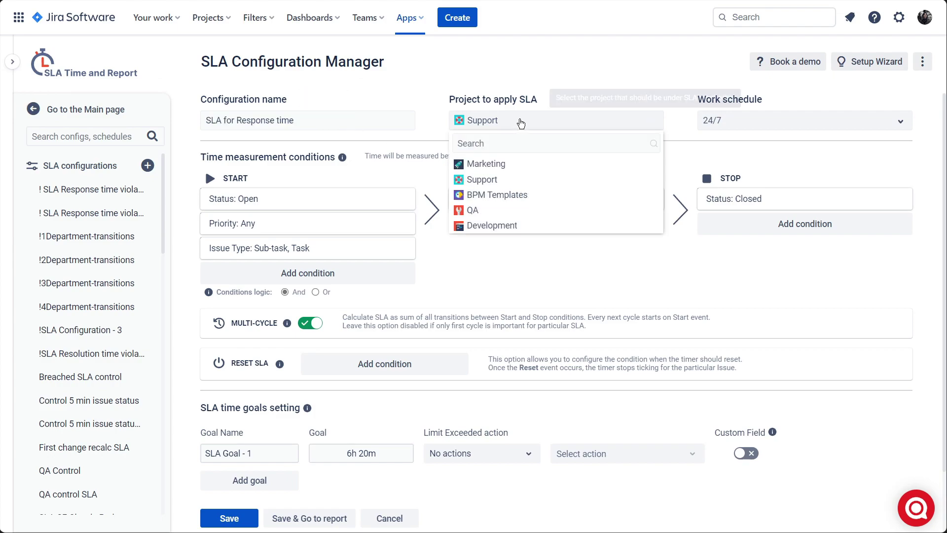
click(500, 179)
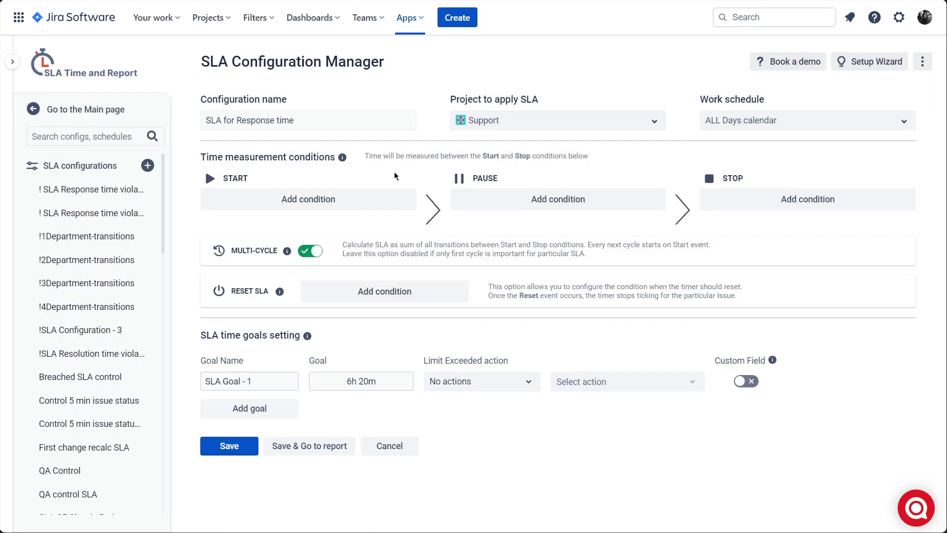
- Add a start condition on Status 'Waiting for Support'
click(305, 207)
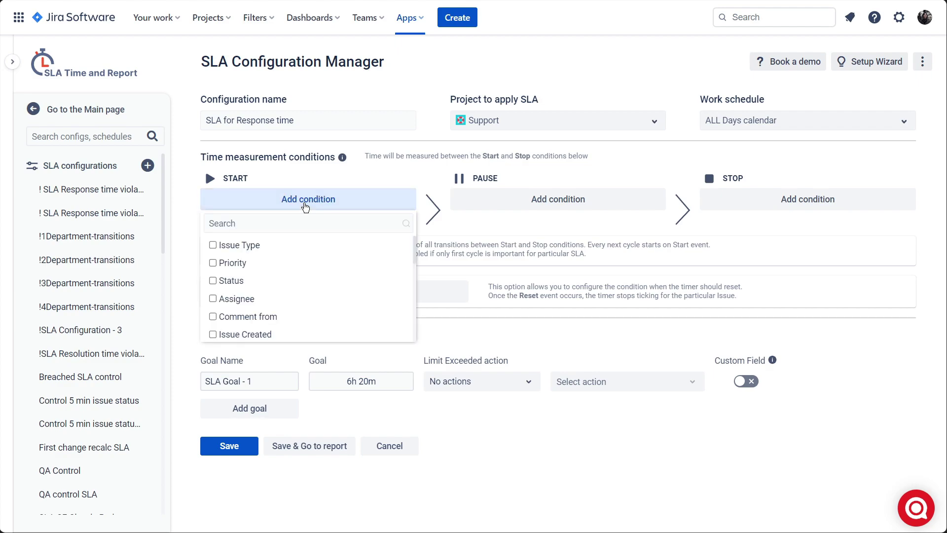
click(275, 281)
click(308, 206)
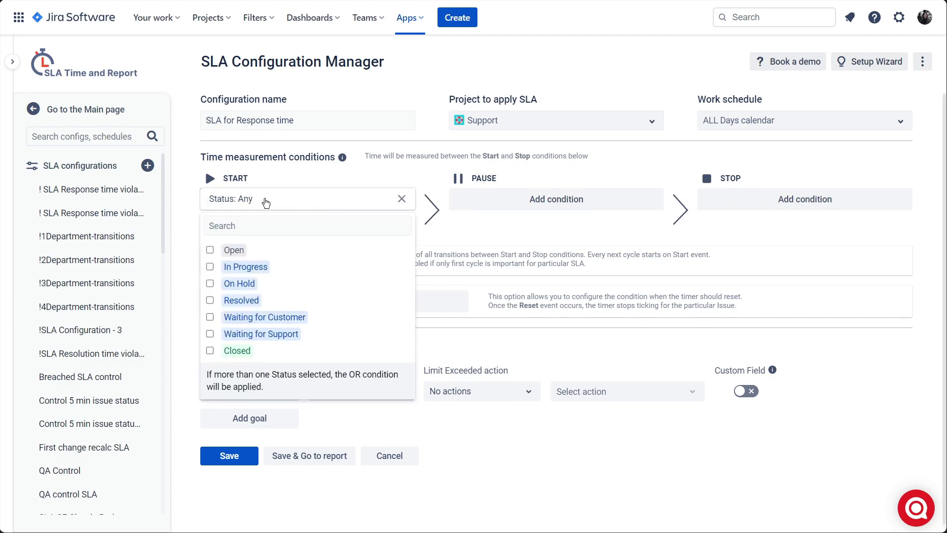
click(294, 333)
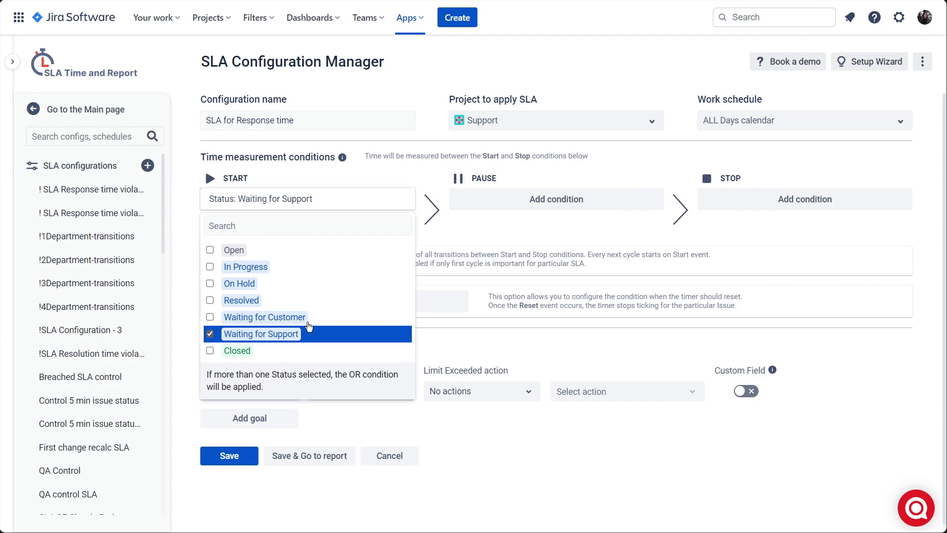
click(489, 249)
- Add an Issue Type start condition limited to Bug and Task
click(357, 226)
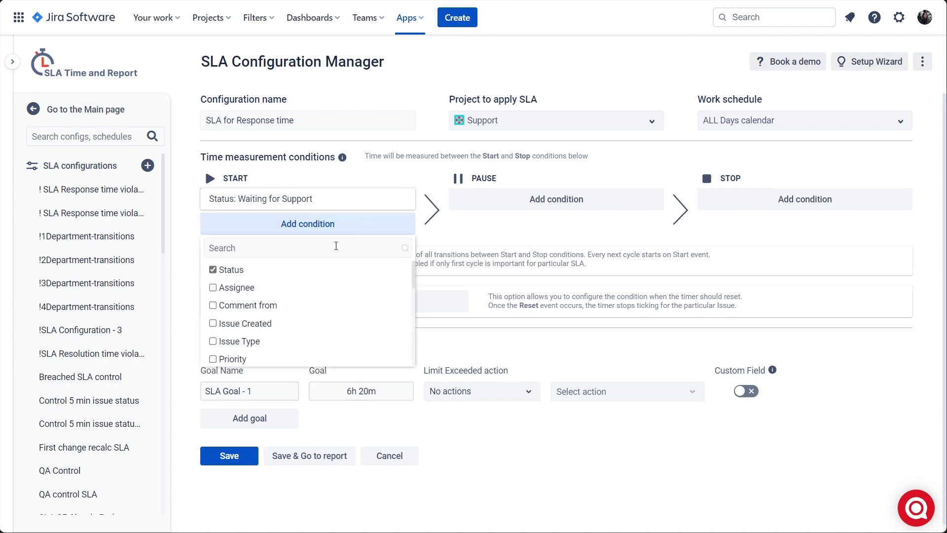
click(280, 341)
click(310, 223)
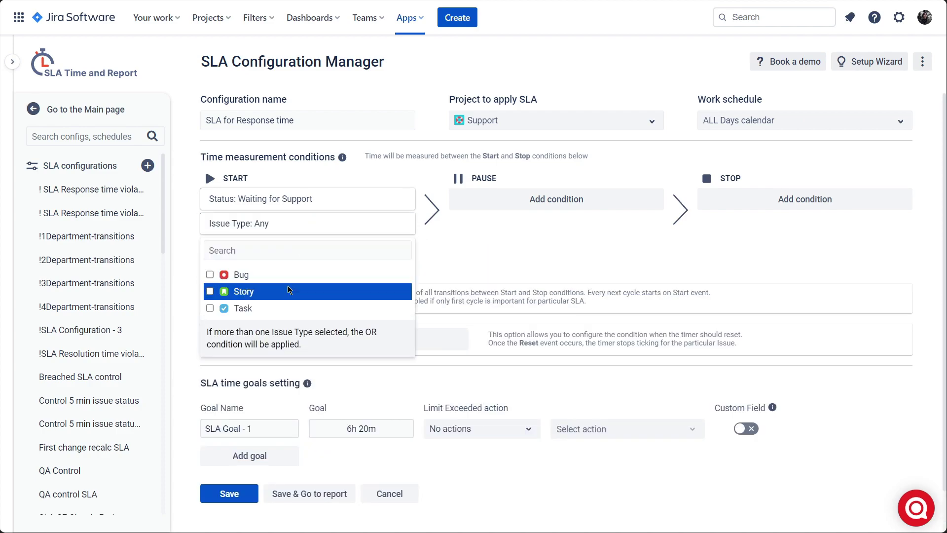
click(289, 308)
click(289, 274)
- Add a start condition limiting the SLA to Medium priority
click(441, 255)
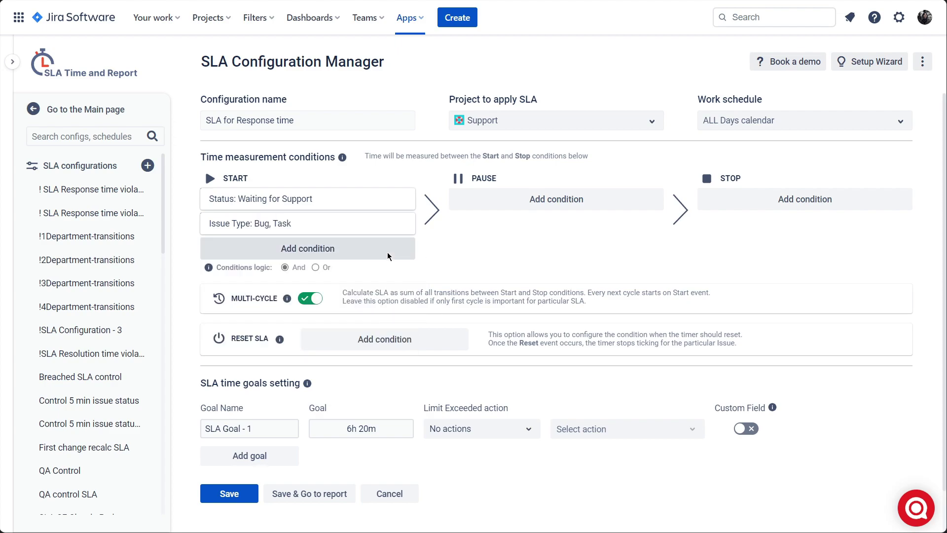
click(307, 247)
click(254, 382)
click(318, 248)
click(247, 333)
click(450, 290)
- Add a pause condition on Status: Waiting for Customer
click(544, 202)
click(543, 243)
click(548, 198)
click(560, 321)
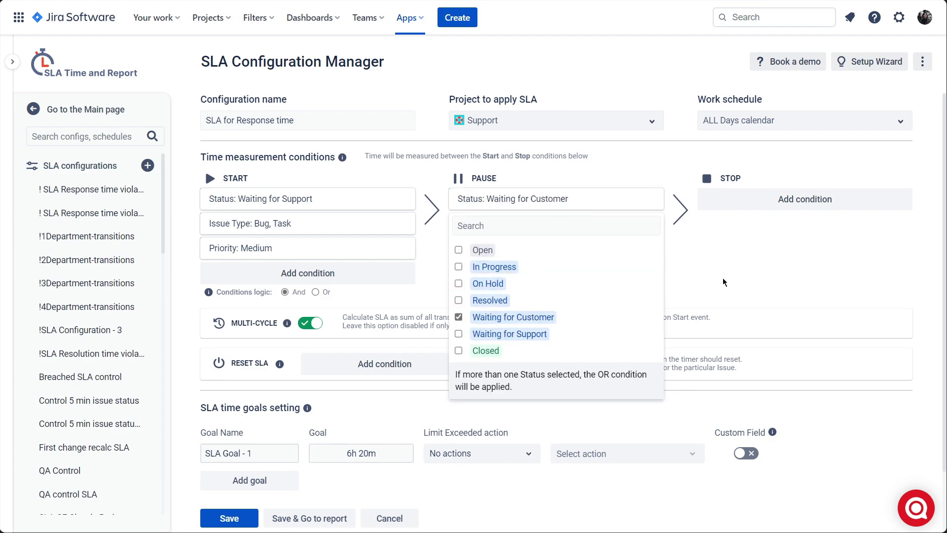
click(723, 277)
- Add a stop condition on Status: Closed and Resolved
click(784, 199)
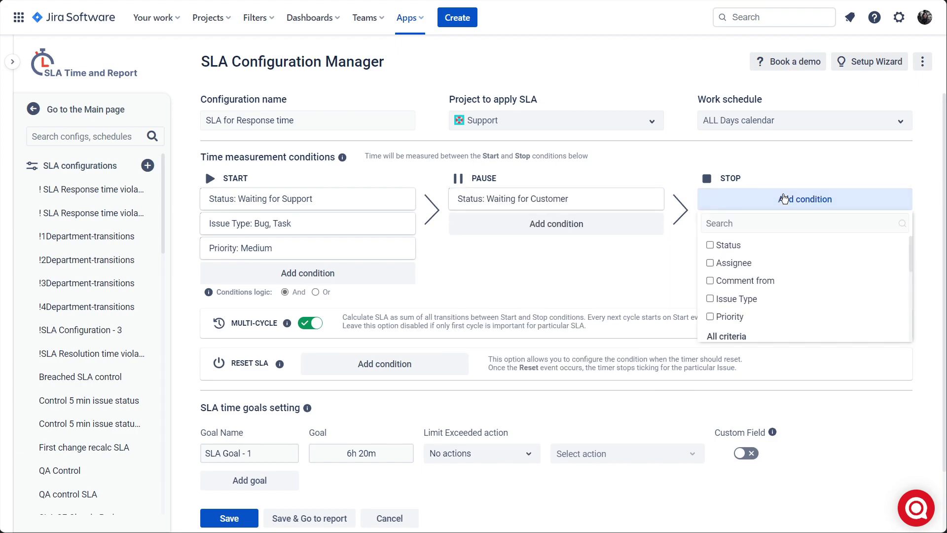
click(775, 244)
click(786, 202)
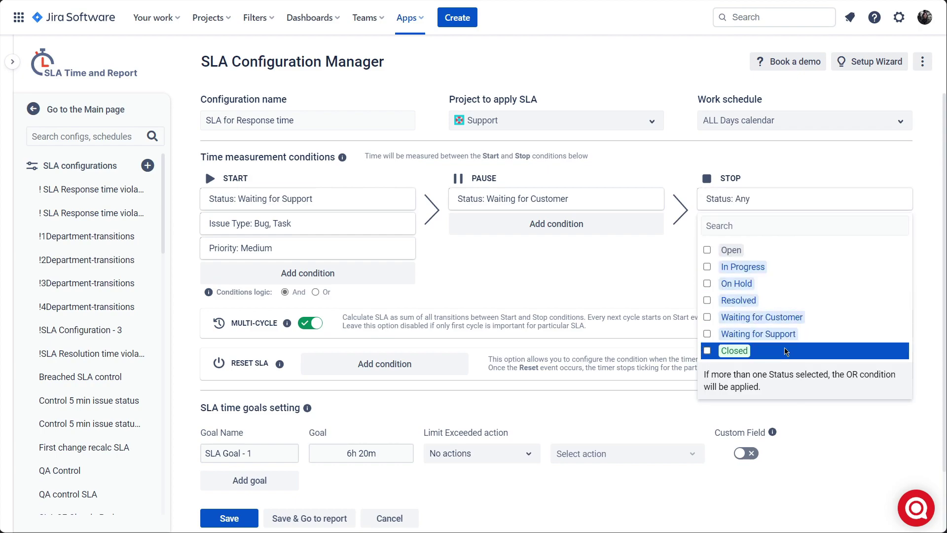
click(734, 350)
click(739, 300)
click(643, 275)
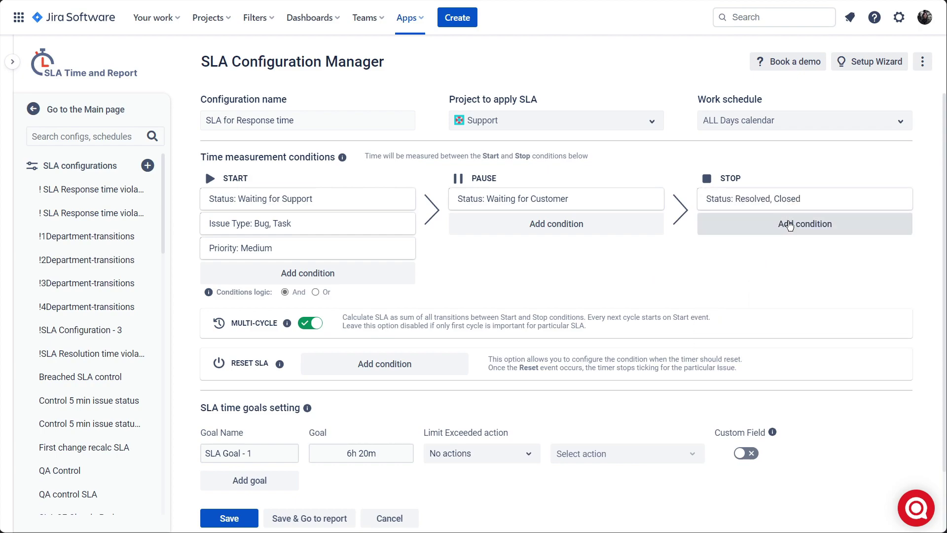
- Add a priority stop condition: Critical, Major, Low, Lowest, Blocker, P2-Major, P1-Critical, P3-Minor
click(789, 224)
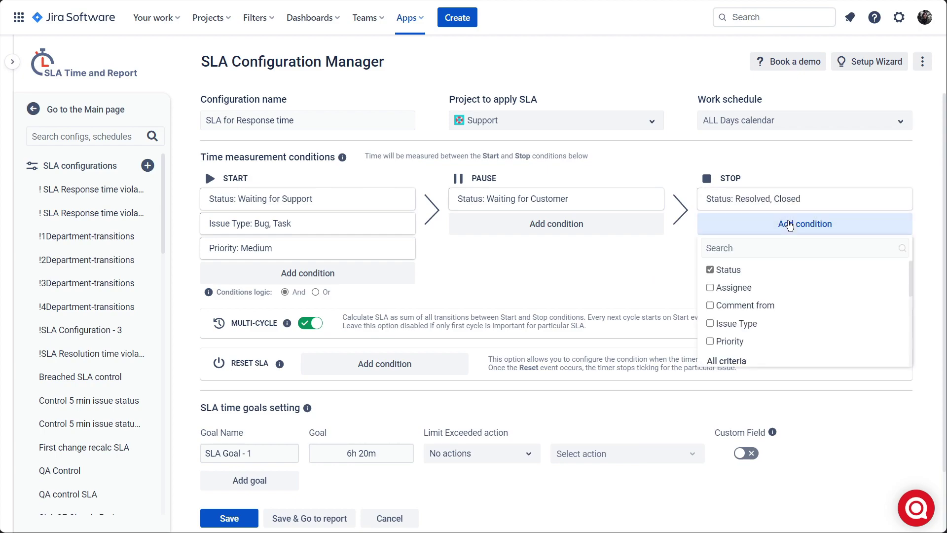
click(771, 339)
click(799, 226)
click(744, 274)
click(742, 291)
click(739, 324)
click(744, 342)
click(745, 358)
click(748, 375)
click(750, 392)
click(766, 440)
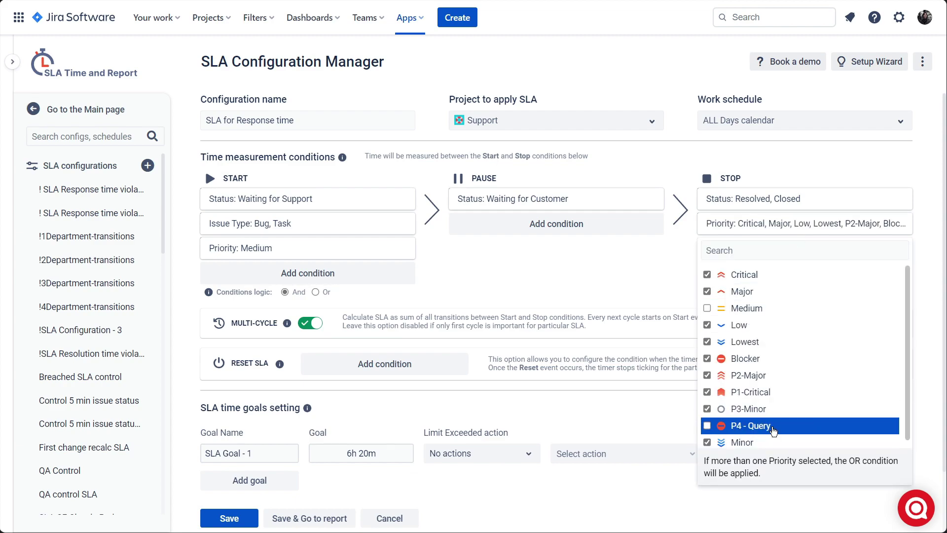
click(671, 283)
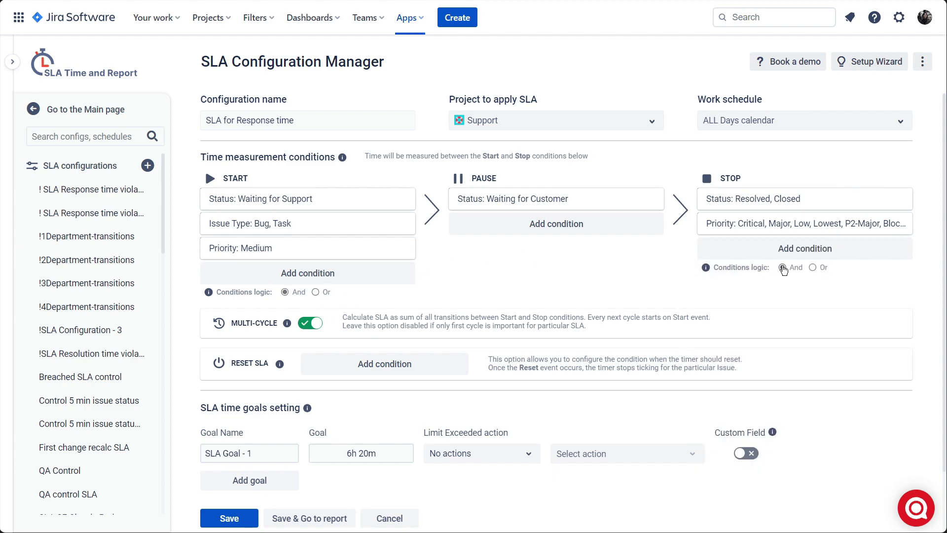
click(311, 327)
- Reset the SLA whenever the reporter adds a comment
click(380, 369)
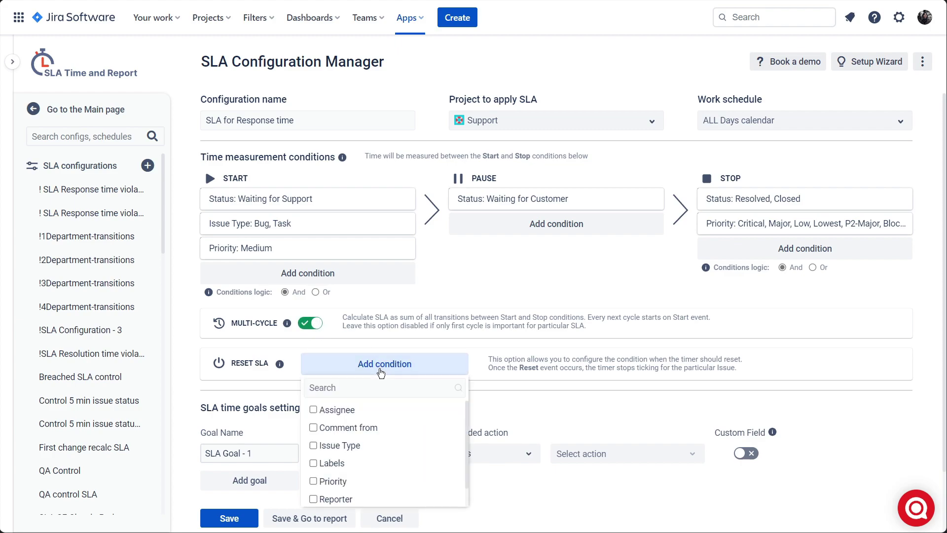
click(392, 427)
click(399, 374)
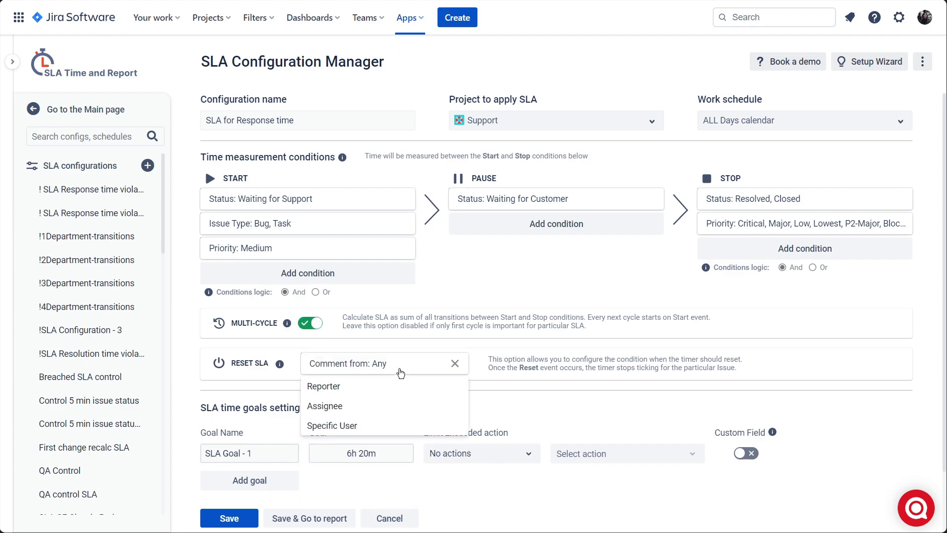
click(372, 384)
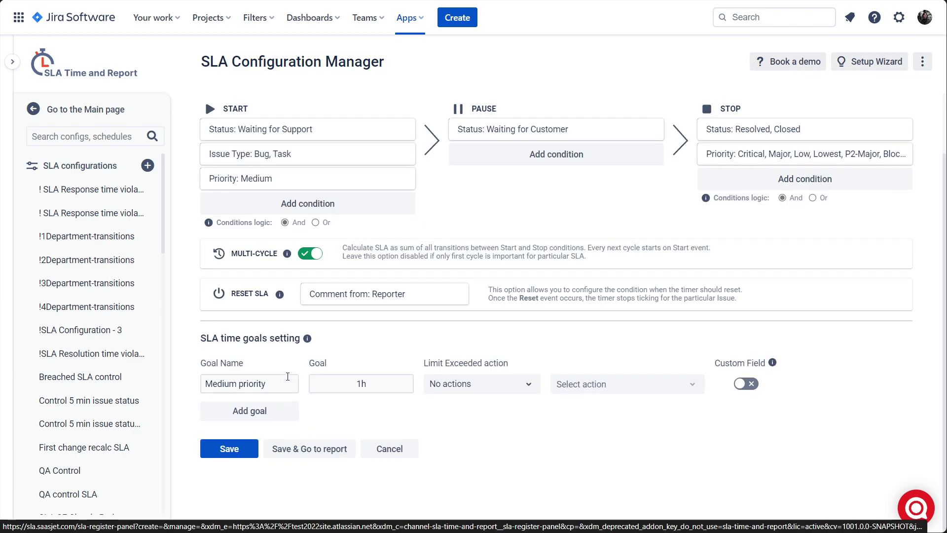
- Set the Breached goal to 4h, notifying jira-support-users and a second user in a comment
triple_click(286, 383)
text(Bra)
text(ached)
triple_click(361, 383)
text(4h)
click(481, 383)
click(474, 432)
click(635, 385)
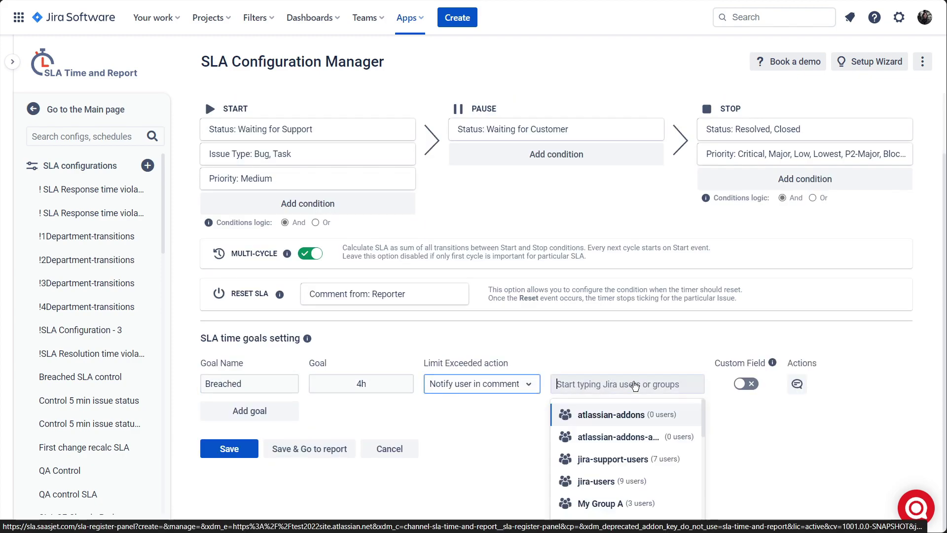
text(su)
click(640, 416)
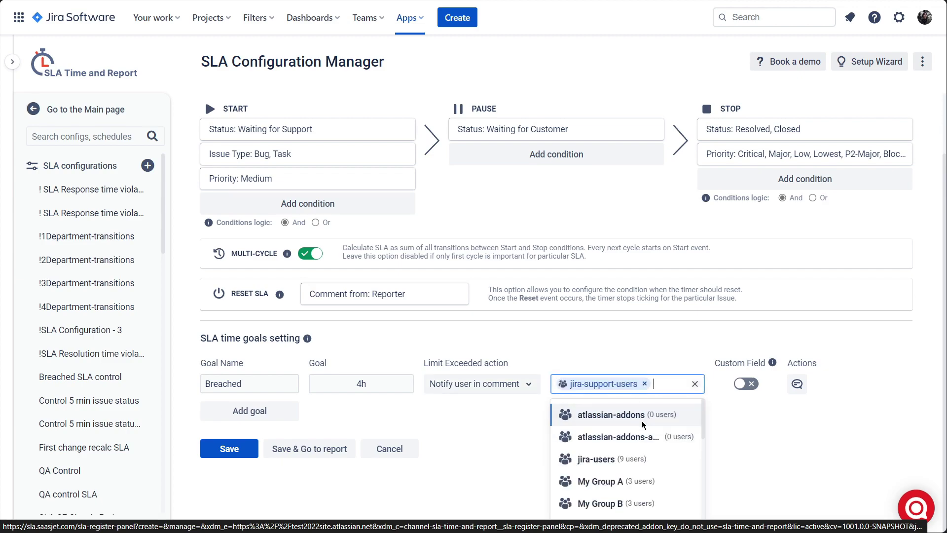
scroll(642, 424, down, 5)
click(646, 475)
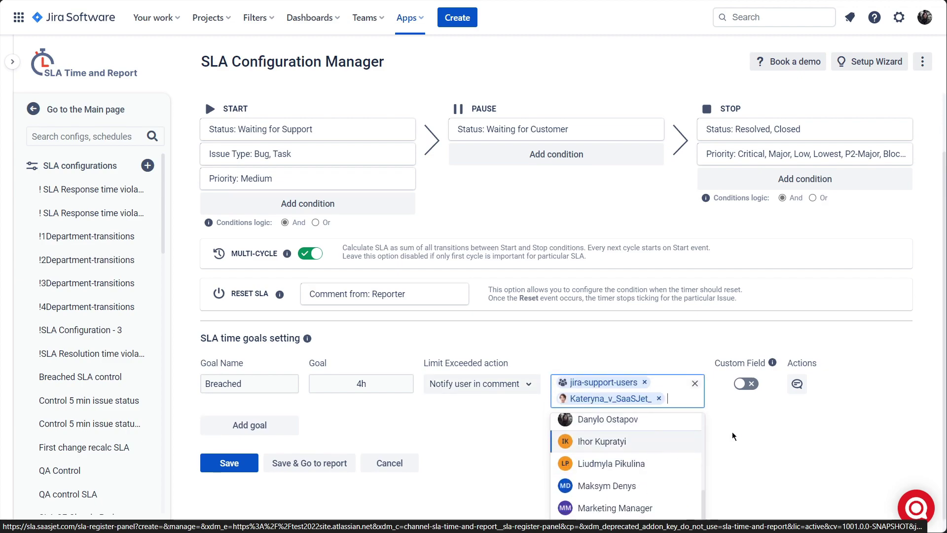
click(738, 433)
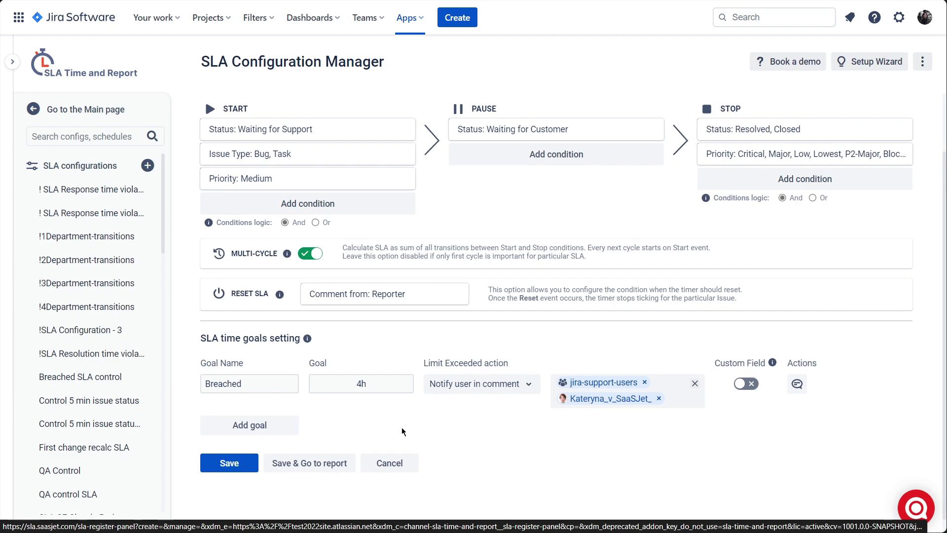
- Add a '1h before breached' goal of 3h that notifies a specific user in a comment
click(274, 422)
triple_click(274, 417)
text(1h be)
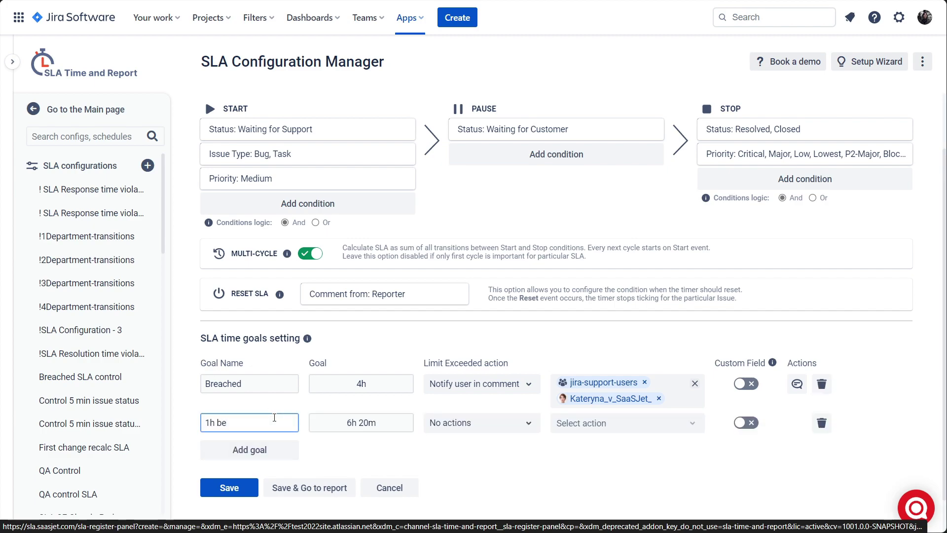
text(fore breached)
triple_click(410, 426)
text(3h)
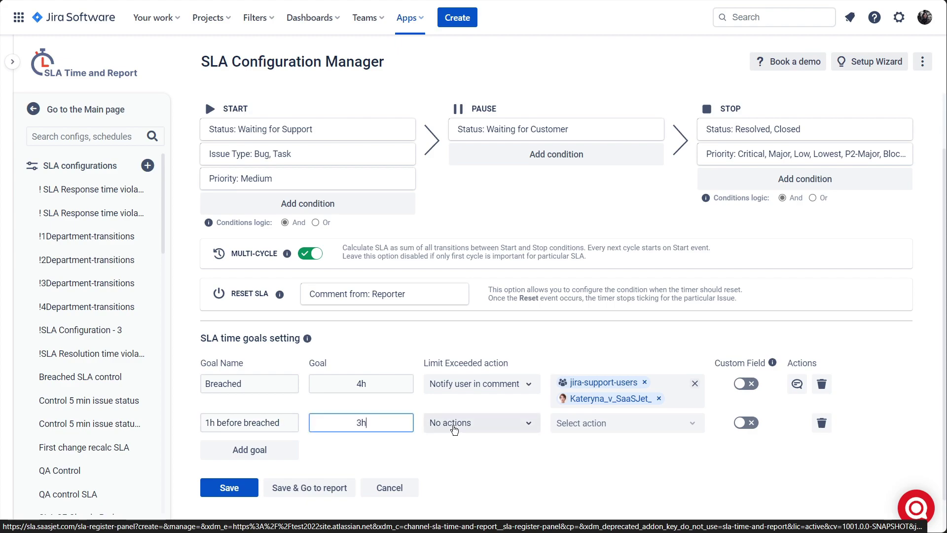
click(454, 427)
click(454, 469)
click(635, 429)
text(ser)
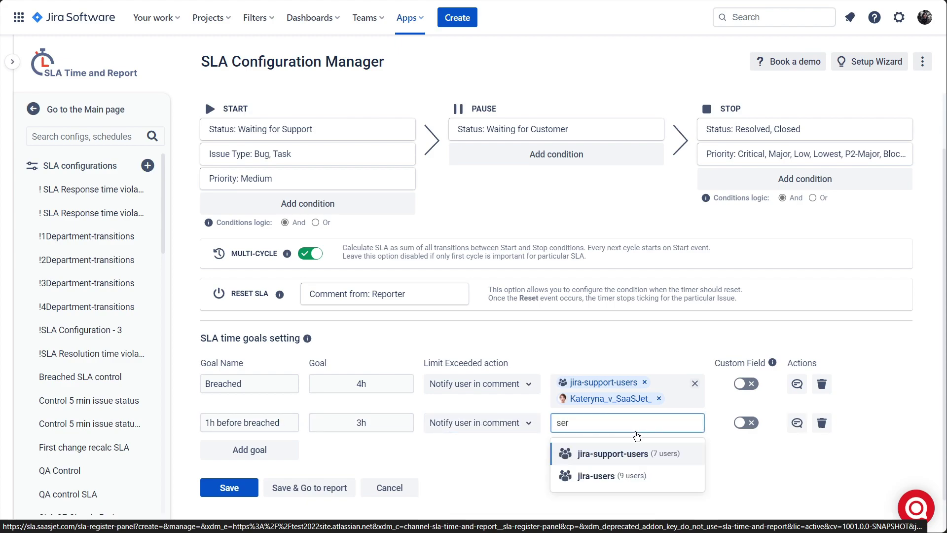
key(BackSpace)
key(BackSpace)
key(BackSpace)
scroll(650, 466, down, 4)
click(652, 478)
click(723, 458)
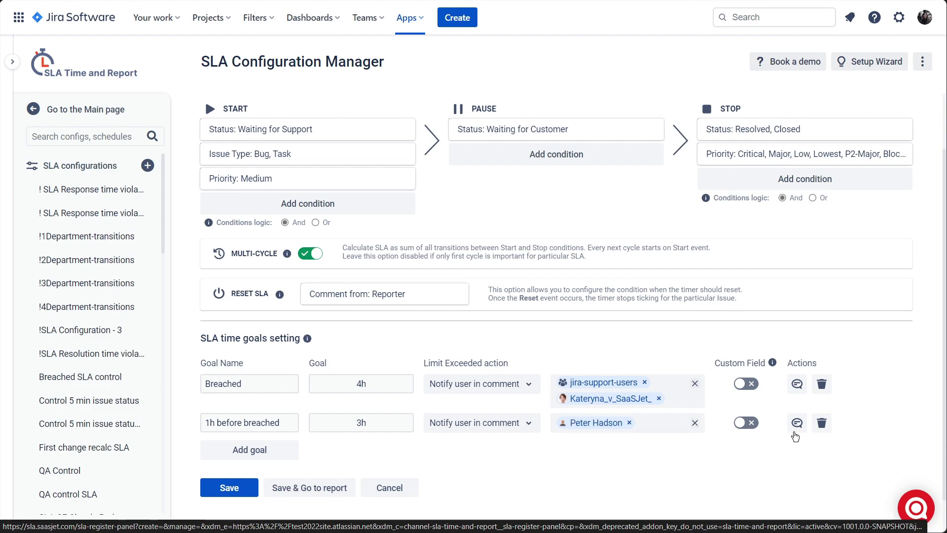
- Append '[Assignee] has been notified.' to both goals' comment templates and save the SLA
click(797, 386)
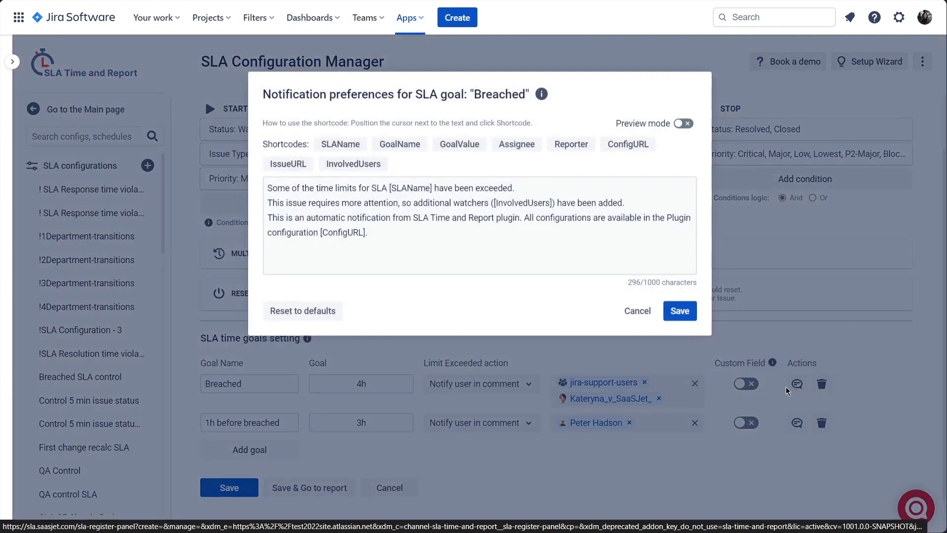
click(517, 144)
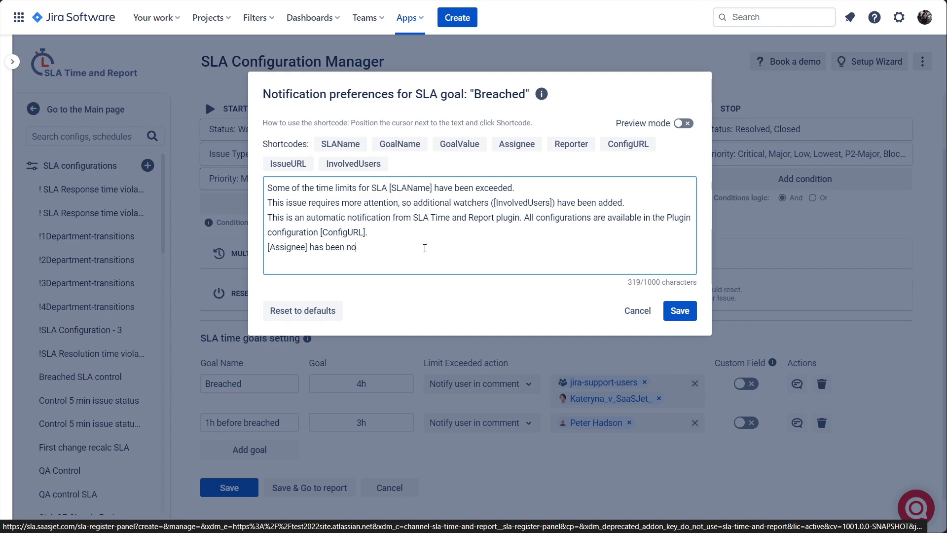
drag(266, 246, 536, 251)
key(ctrl+c)
click(680, 310)
click(797, 423)
key(ctrl+v)
click(680, 310)
click(217, 487)
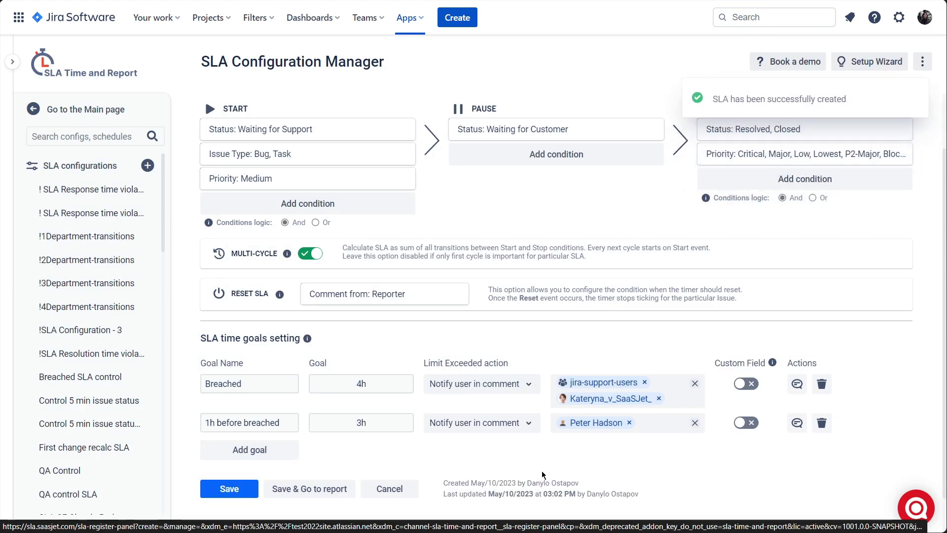
- Clone SLA for Response time and name the copy 'SLA for Response time high'
scroll(99, 348, down, 4)
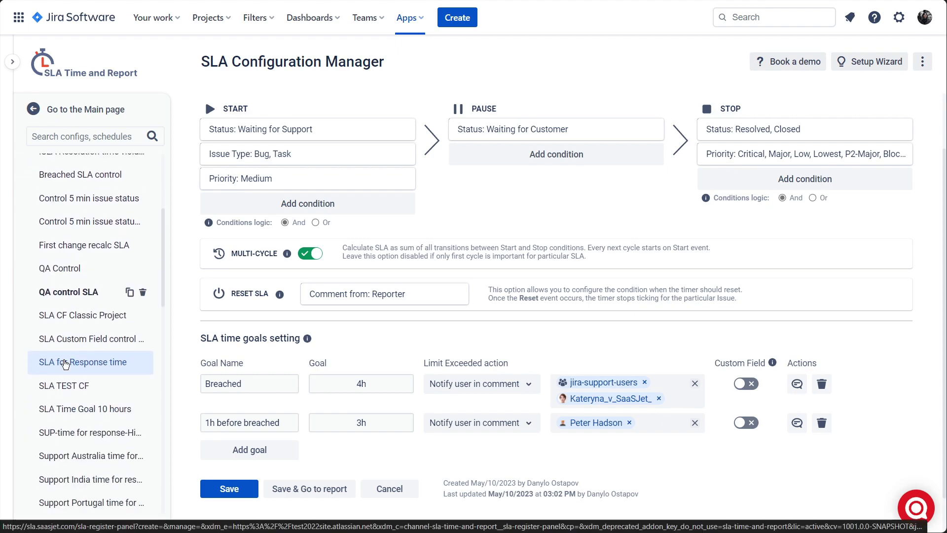
click(129, 348)
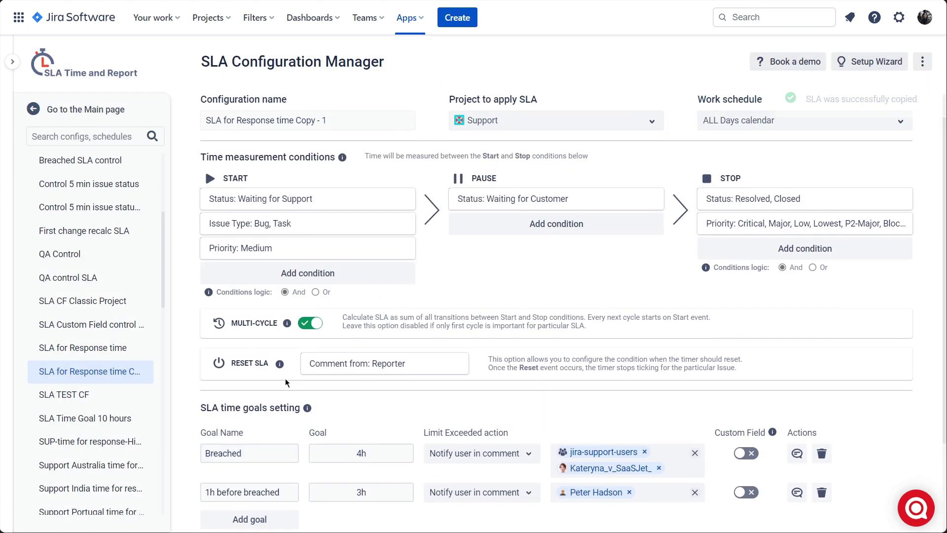
drag(295, 124, 354, 123)
key(BackSpace)
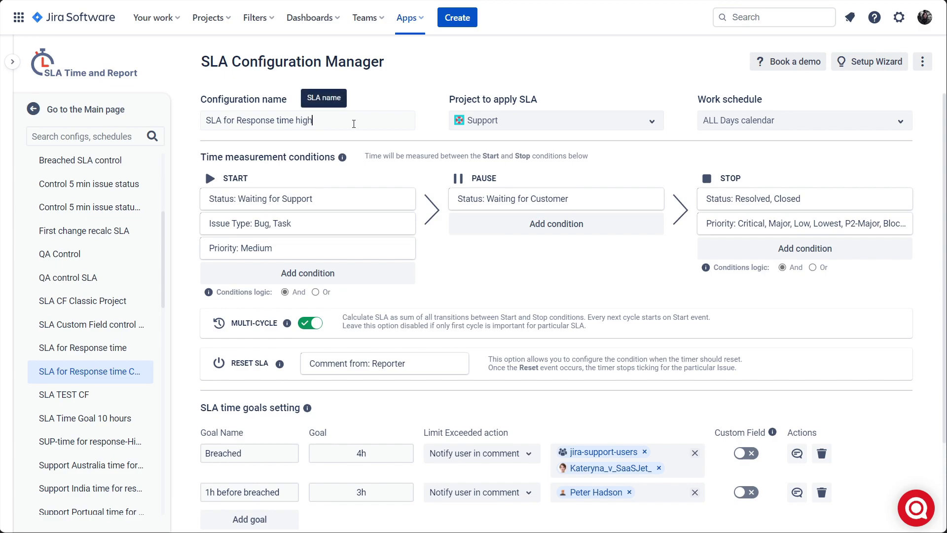
- Make the copy start on Major instead of Medium, stop on Medium instead of Major, and save
click(261, 248)
click(261, 330)
click(262, 298)
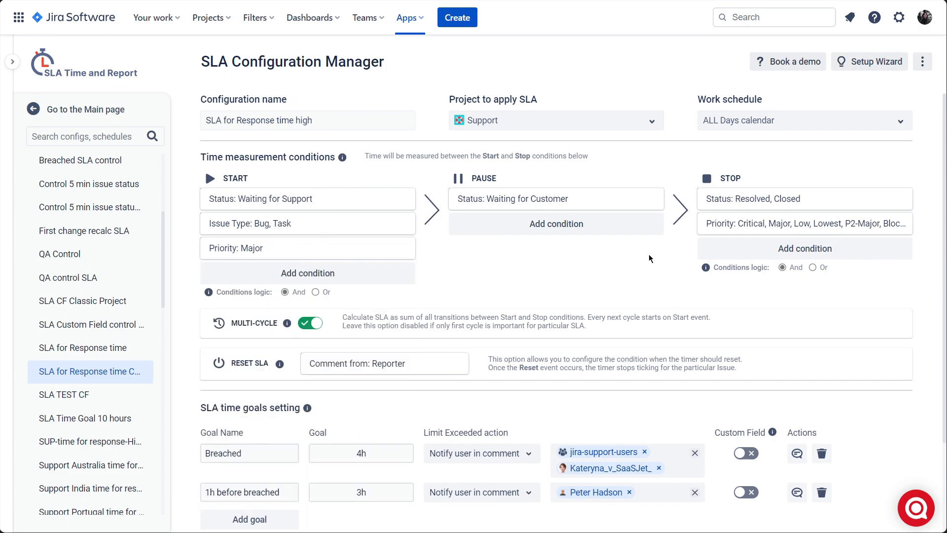
click(784, 223)
click(777, 290)
scroll(777, 332, down, 2)
click(777, 332)
click(649, 212)
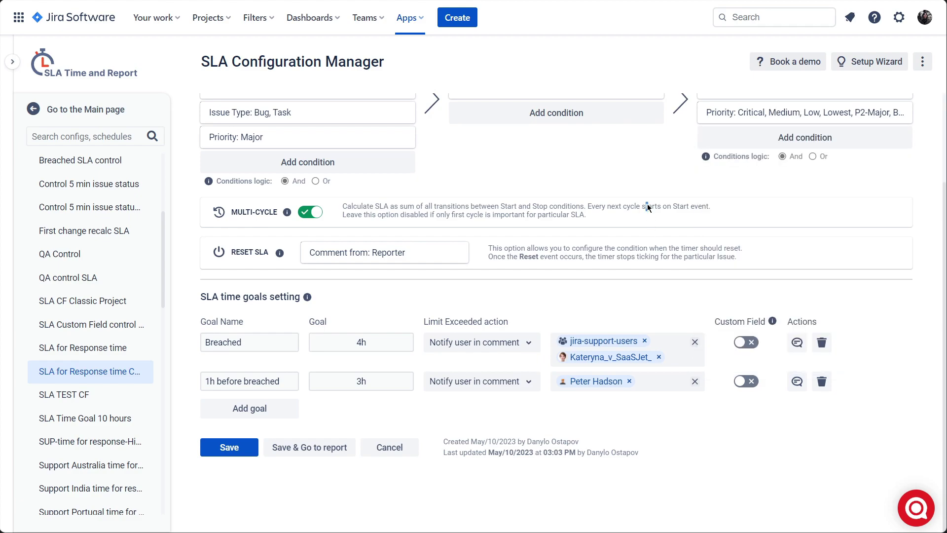
click(229, 447)
- Change the copy's goals to 2h Breached and 1h before breached
drag(363, 341, 321, 352)
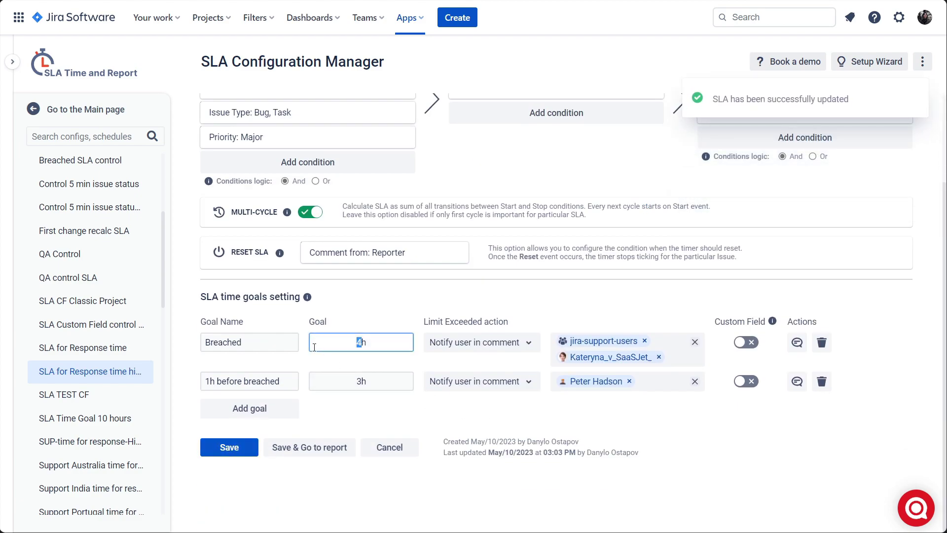
text(2)
drag(363, 377, 343, 405)
text(1)
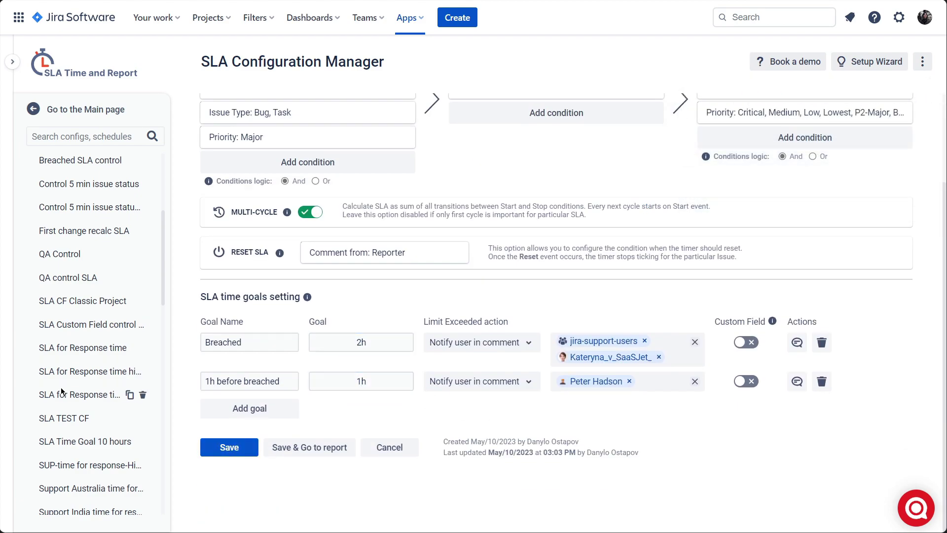
click(61, 398)
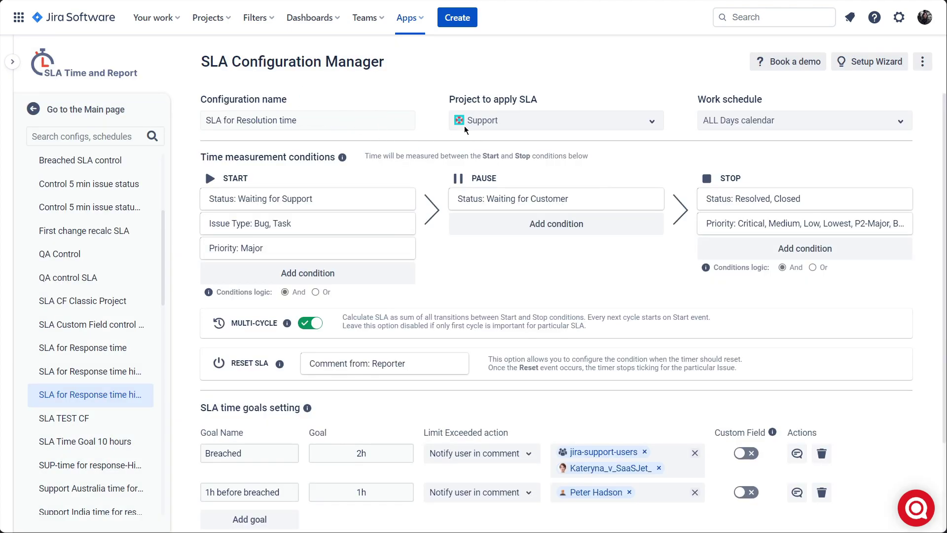
- Remove the reporter-comment reset condition and switch the work schedule to 24/7
scroll(427, 209, down, 3)
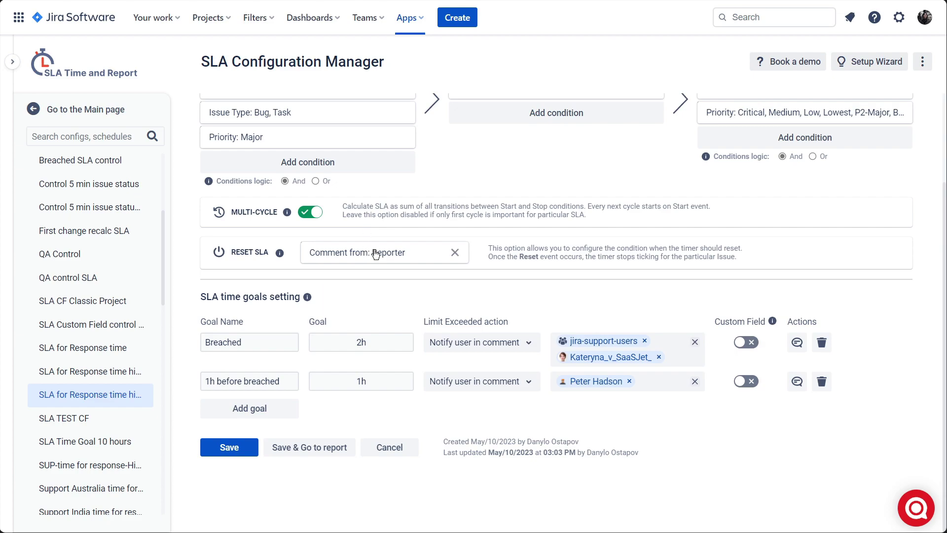
click(455, 252)
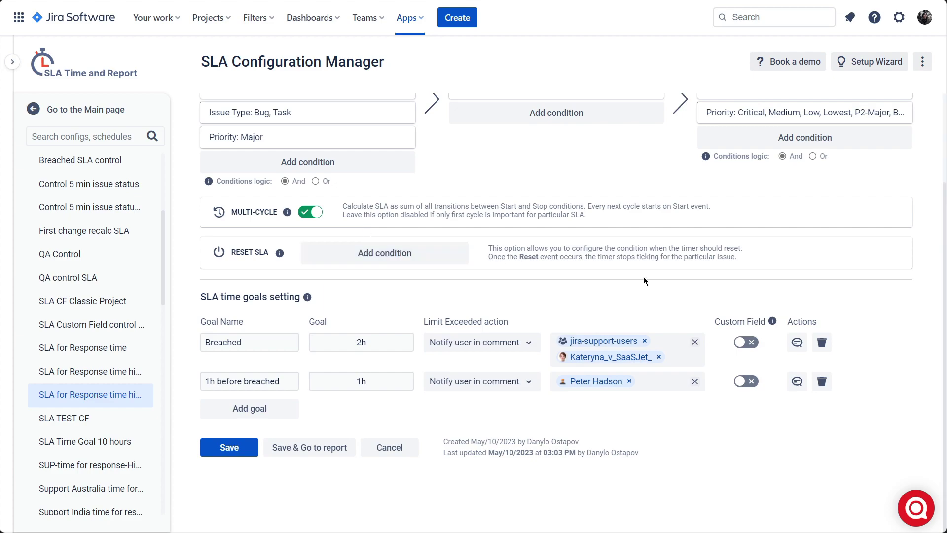
scroll(644, 281, up, 3)
click(668, 122)
click(678, 157)
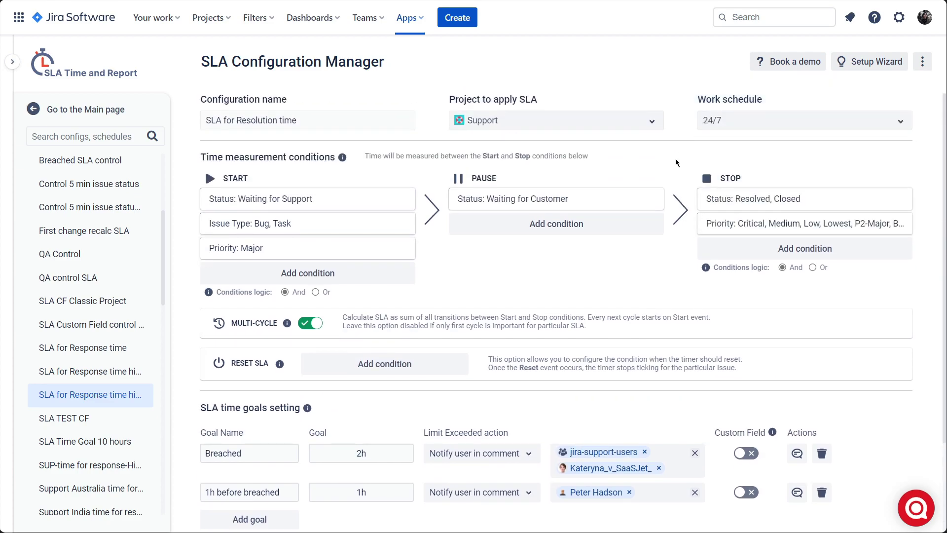
- Delete all existing start, pause and stop conditions
click(401, 199)
click(402, 198)
click(401, 199)
click(650, 199)
click(897, 199)
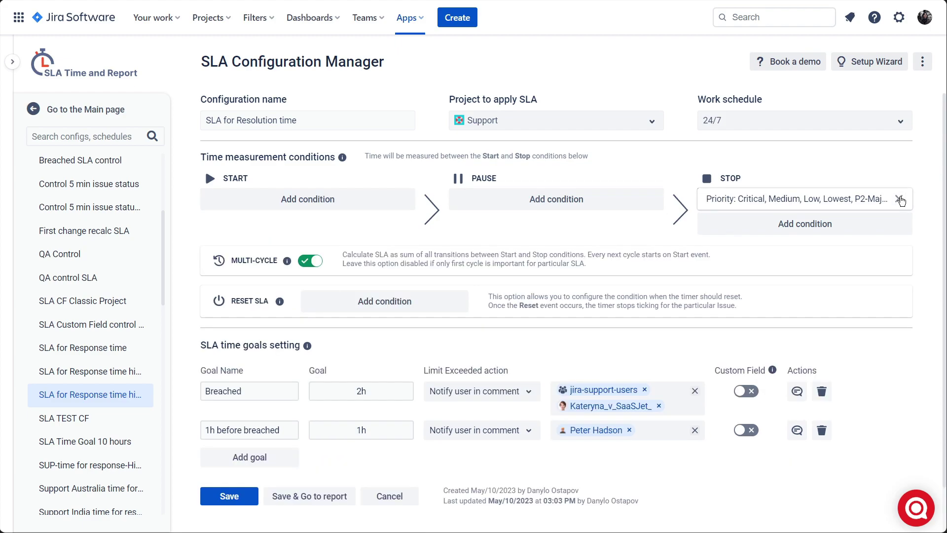
click(897, 198)
- Start the SLA on Issue Created, limited to Medium priority
click(328, 197)
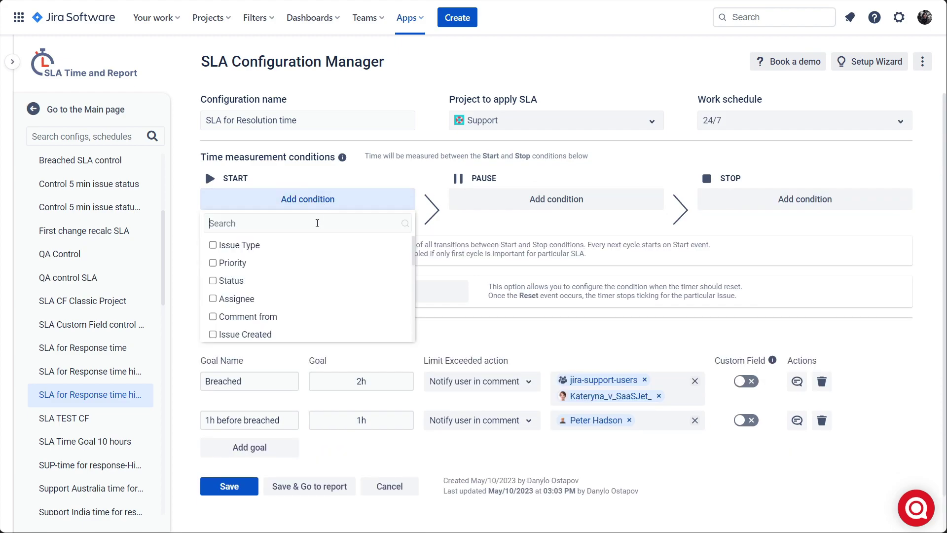
text(iss)
click(305, 262)
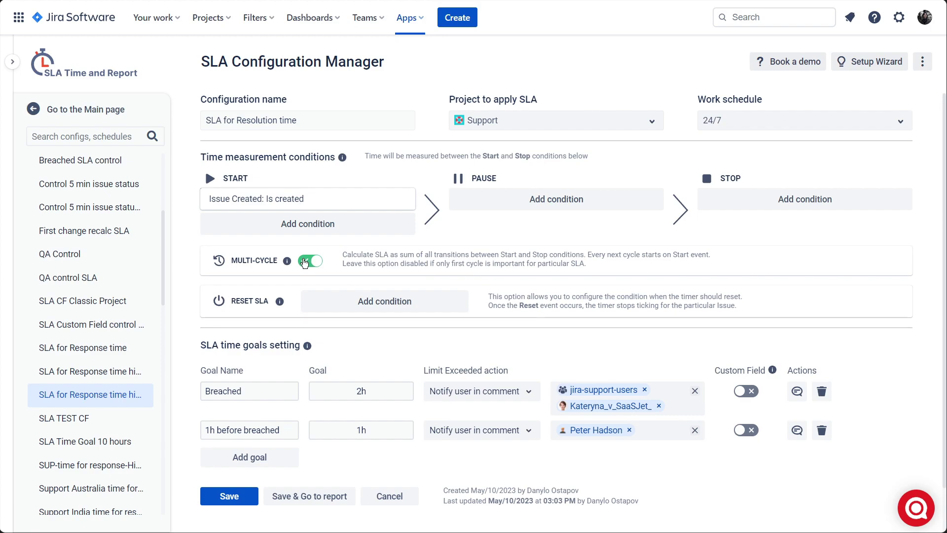
click(316, 227)
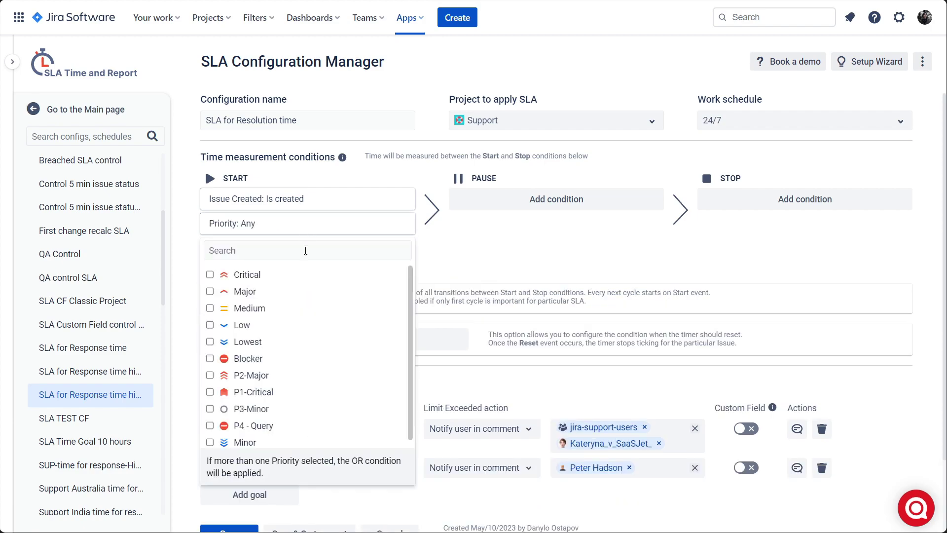
click(210, 308)
click(524, 222)
- Pause the SLA while the status is On Hold
click(556, 199)
click(561, 245)
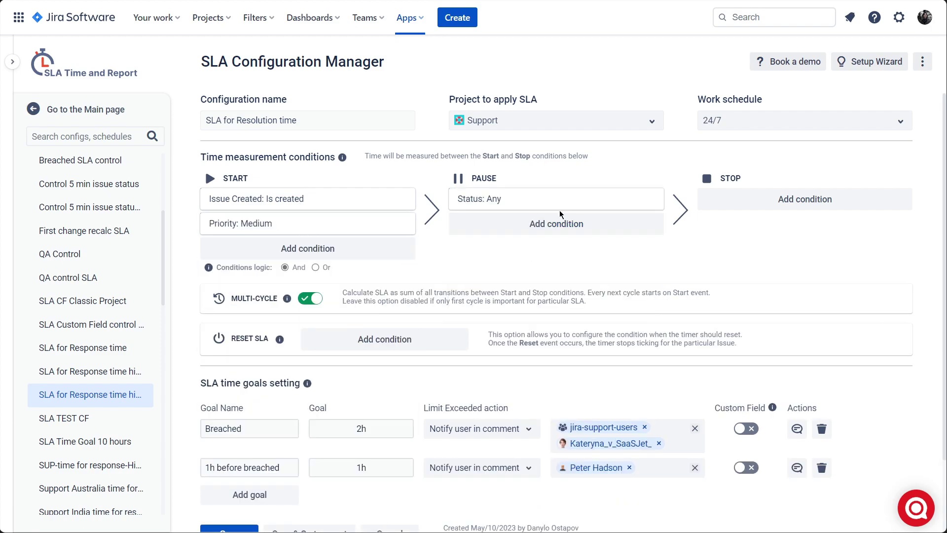
click(562, 208)
click(489, 283)
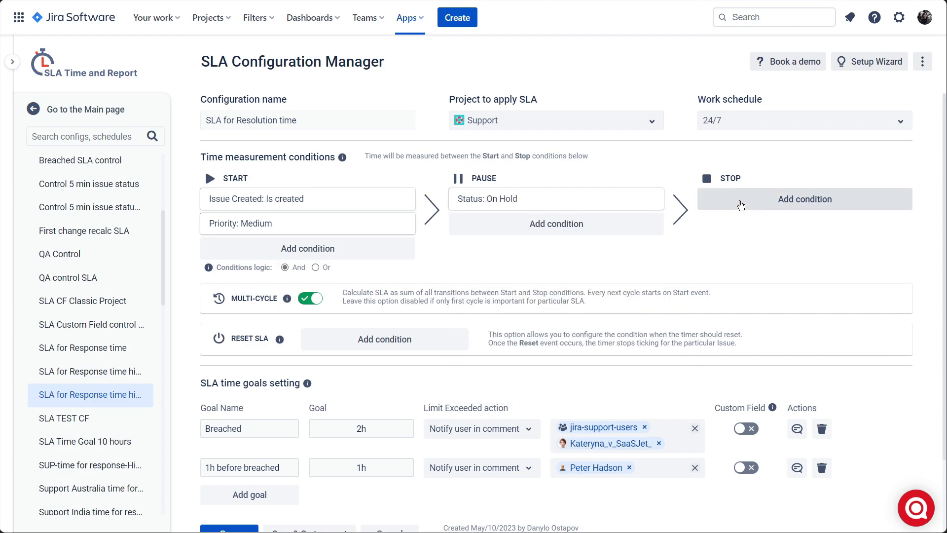
- Stop the SLA when the status is Closed or Resolved
click(742, 204)
click(725, 262)
click(778, 201)
click(734, 351)
click(740, 300)
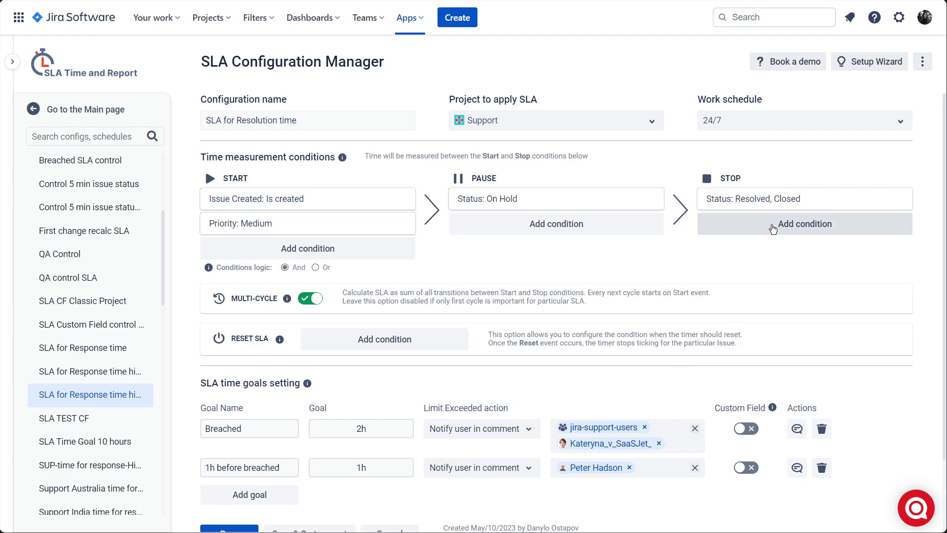
- Add a stop condition covering the eight priorities other than Medium
click(772, 229)
click(725, 340)
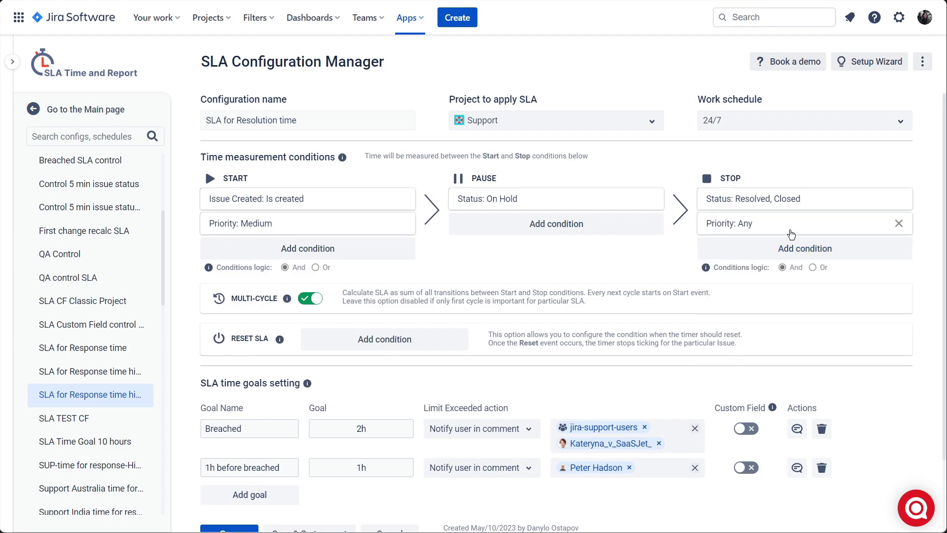
click(793, 224)
click(744, 275)
click(743, 291)
click(738, 325)
click(745, 342)
click(744, 358)
click(748, 376)
click(750, 392)
click(748, 409)
click(664, 299)
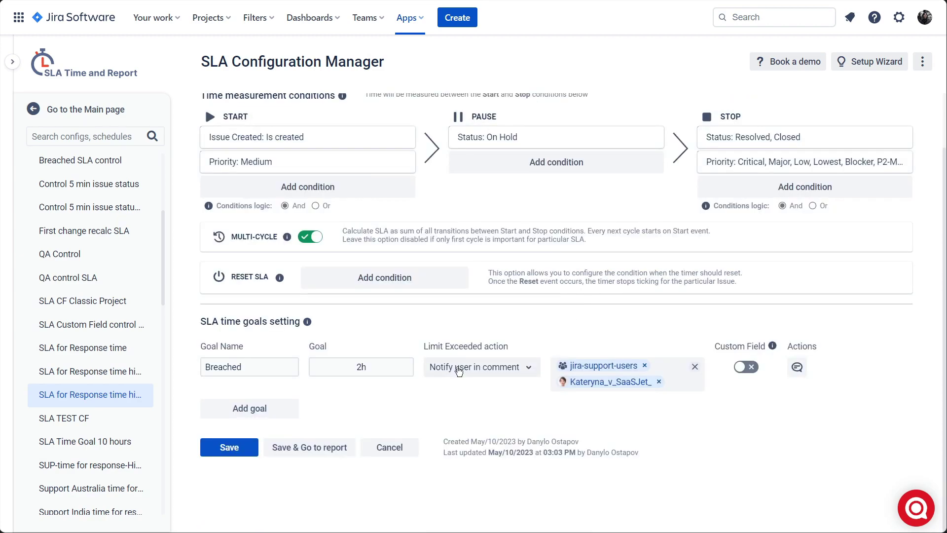
- Change the breach action to Notify via Slack with a 24h Breached goal and save the resolution-time SLA
click(457, 369)
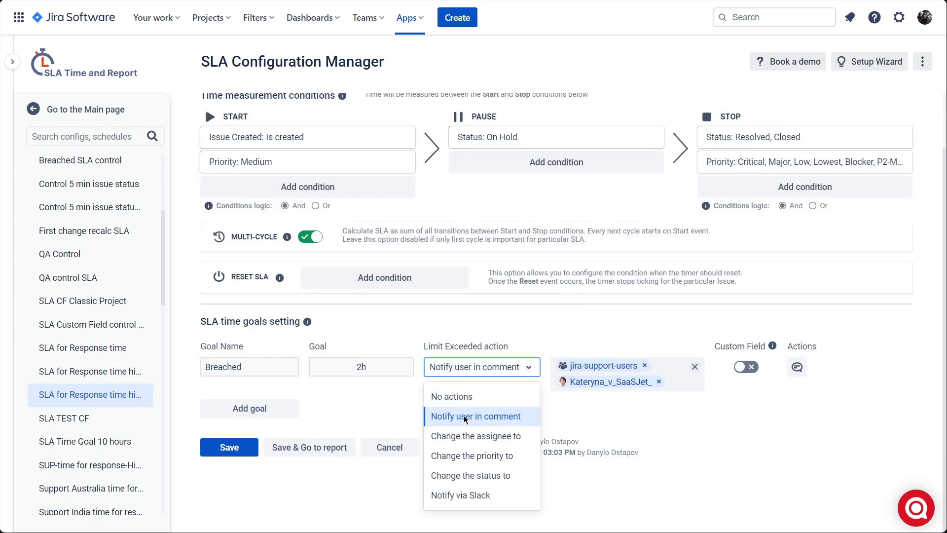
click(463, 496)
click(361, 384)
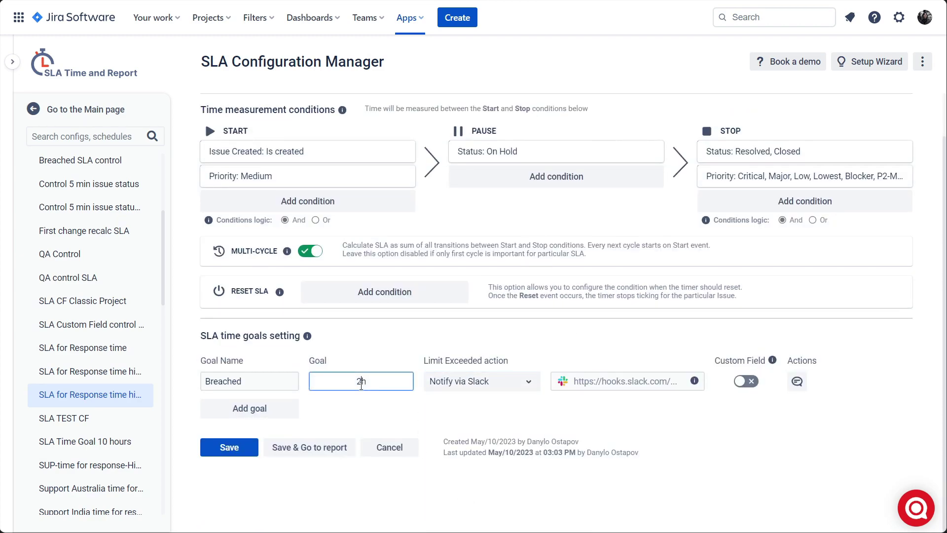
text(4)
click(562, 381)
click(229, 450)
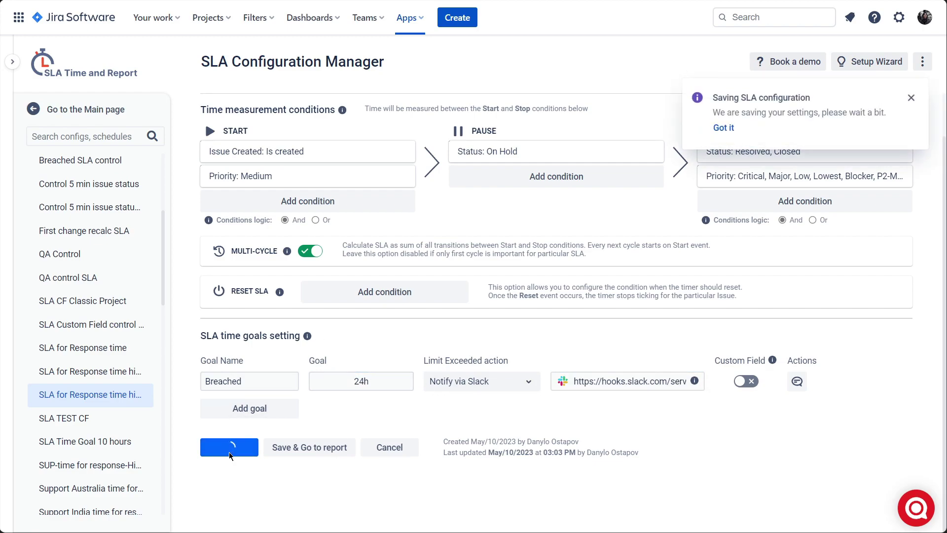
- Clone the resolution-time SLA and rename the copy with the suffix 'high'
click(131, 355)
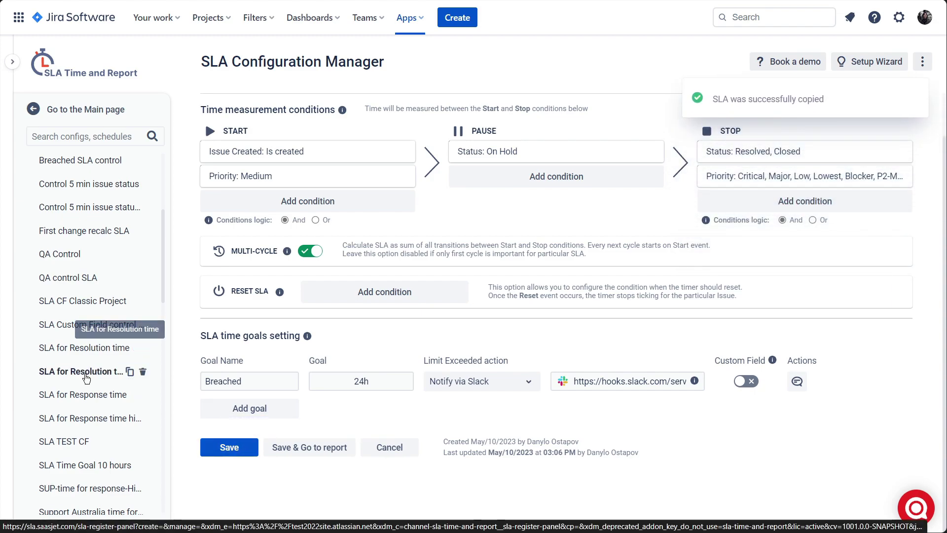
click(87, 377)
click(358, 120)
key(BackSpace)
key(BackSpace)
key(BackSpace)
key(BackSpace)
key(BackSpace)
key(BackSpace)
text(high)
- Make the copy start on Major priority, stop on Medium instead of Major, with an 8h goal, and save
scroll(359, 148, down, 1)
click(296, 175)
click(212, 260)
click(793, 173)
click(713, 243)
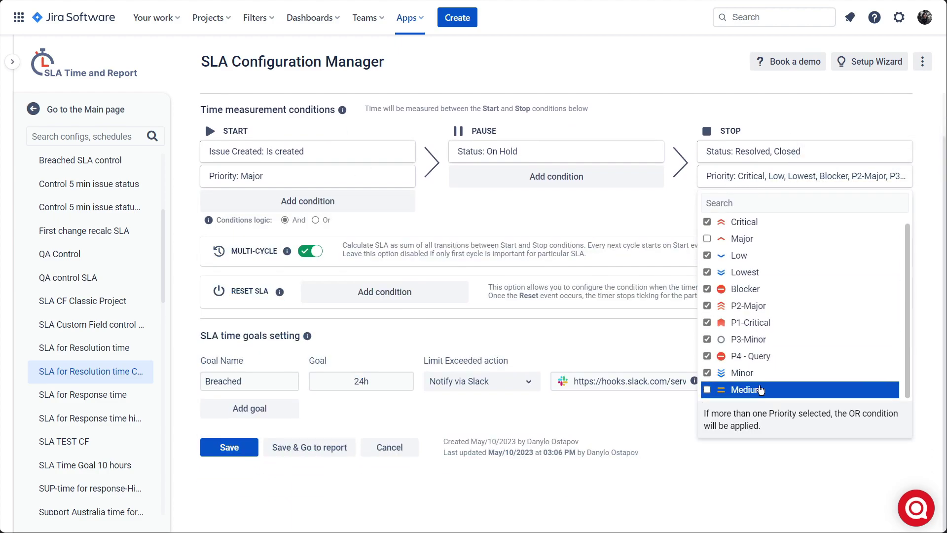
click(728, 451)
click(650, 255)
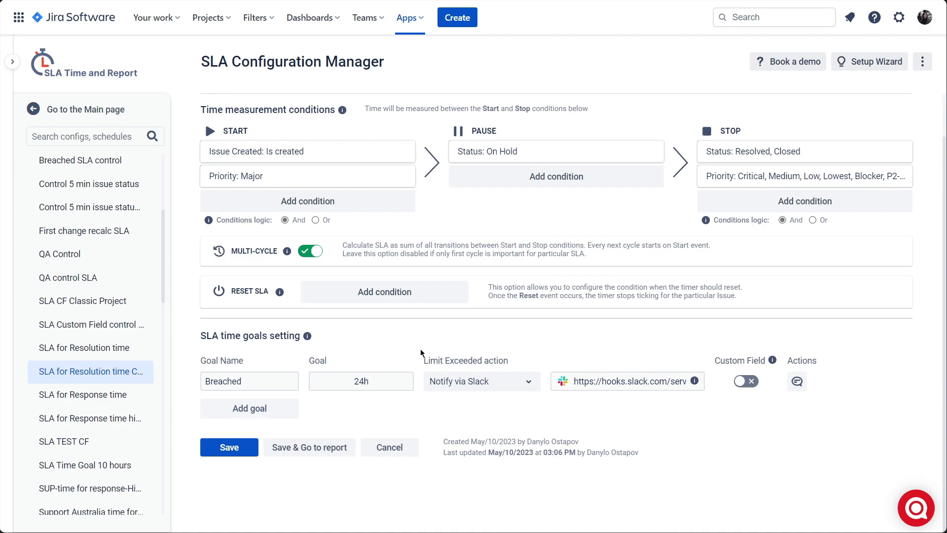
click(334, 390)
text(8h)
click(229, 447)
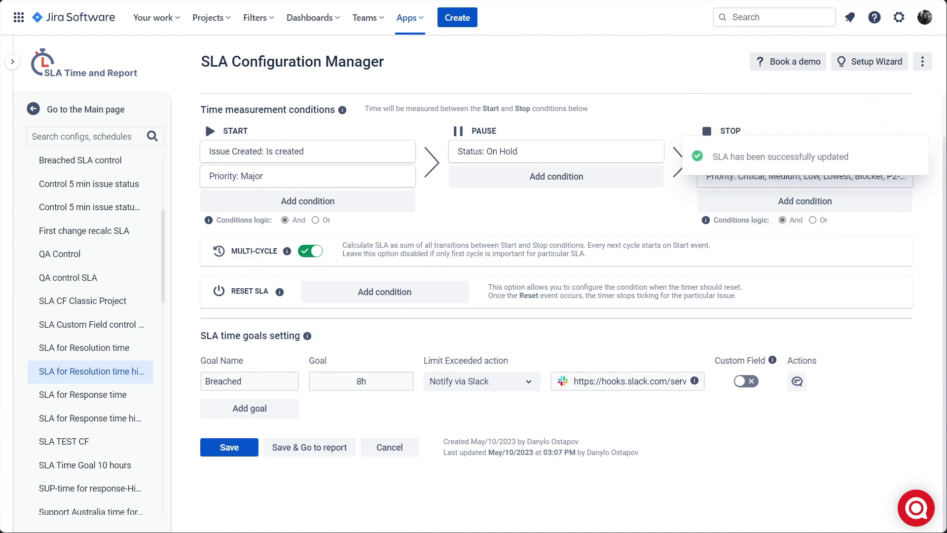
- Save and open the SLA report, replacing the QA response-time SLA with the four SUPP SLAs
click(302, 448)
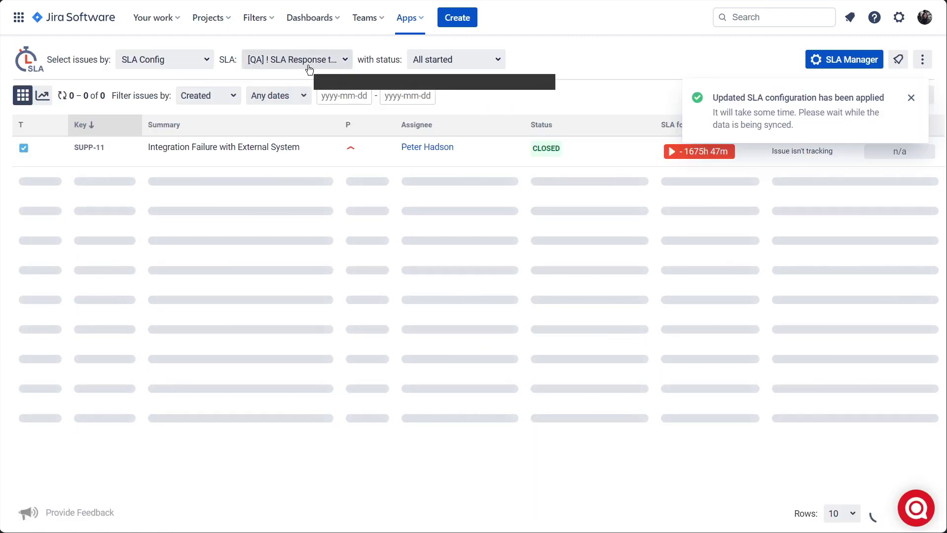
click(300, 62)
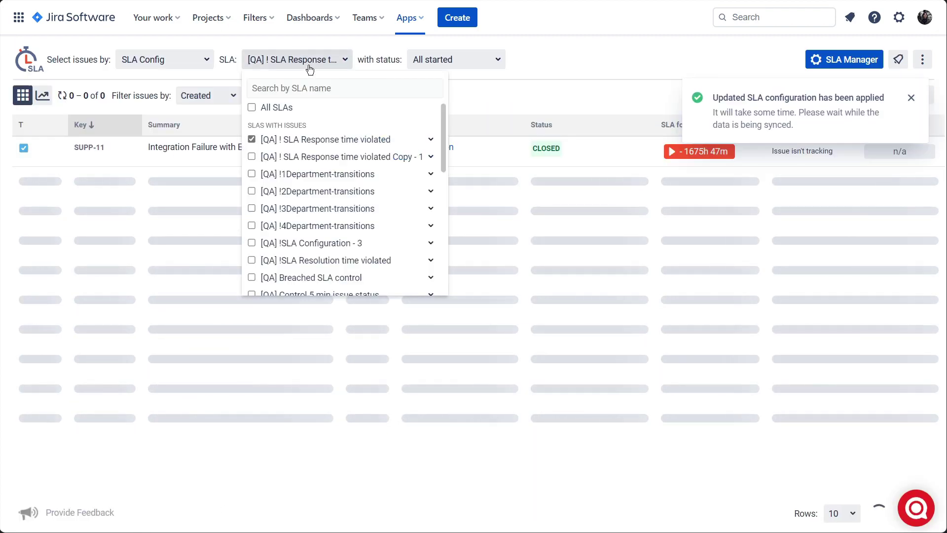
click(252, 139)
scroll(295, 216, down, 5)
scroll(294, 216, down, 3)
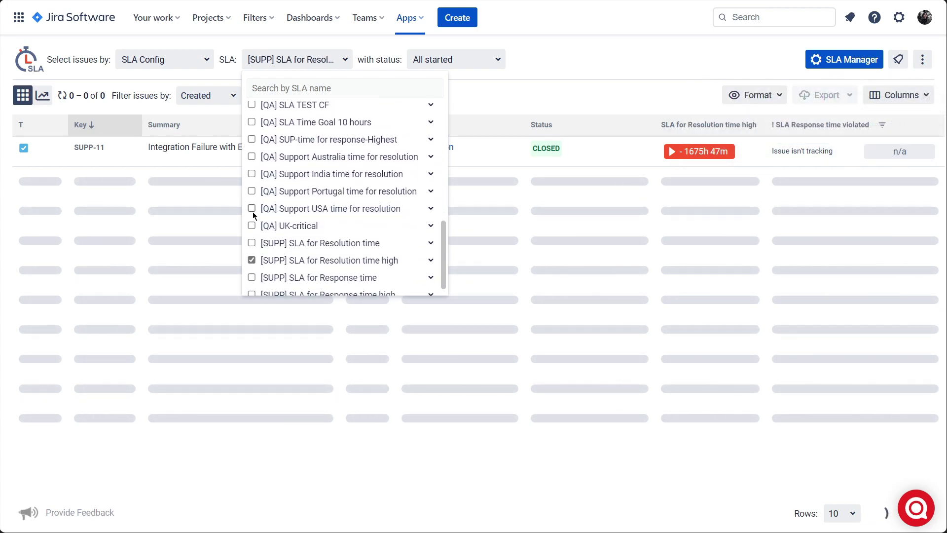
click(251, 233)
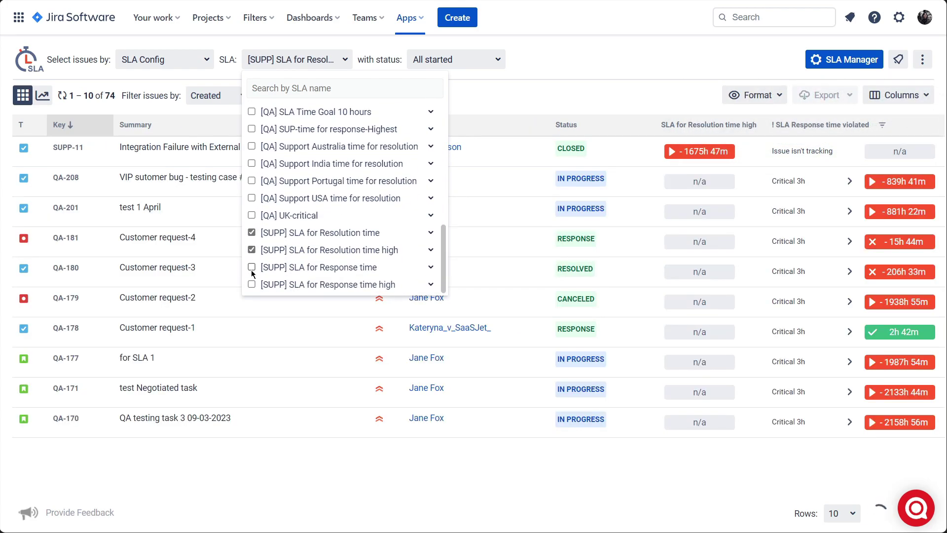
click(251, 267)
click(252, 284)
click(488, 99)
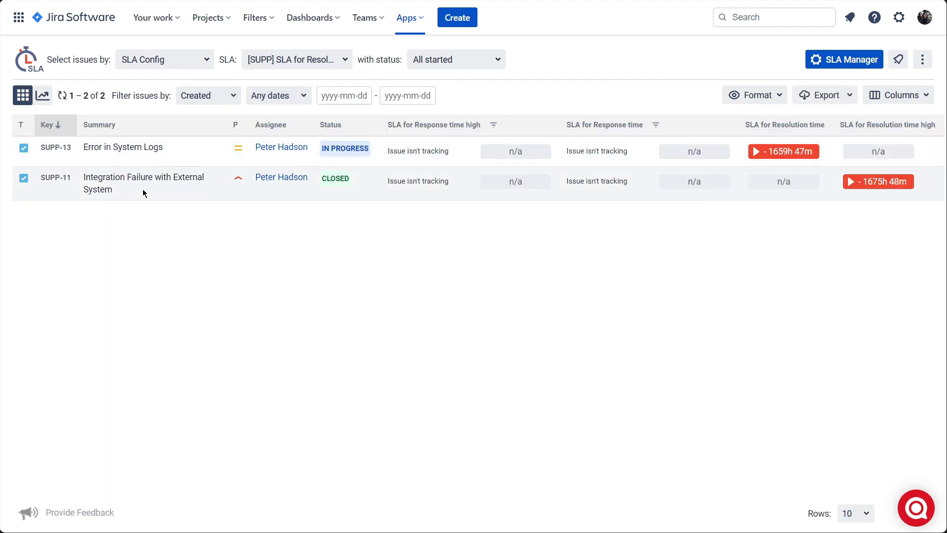